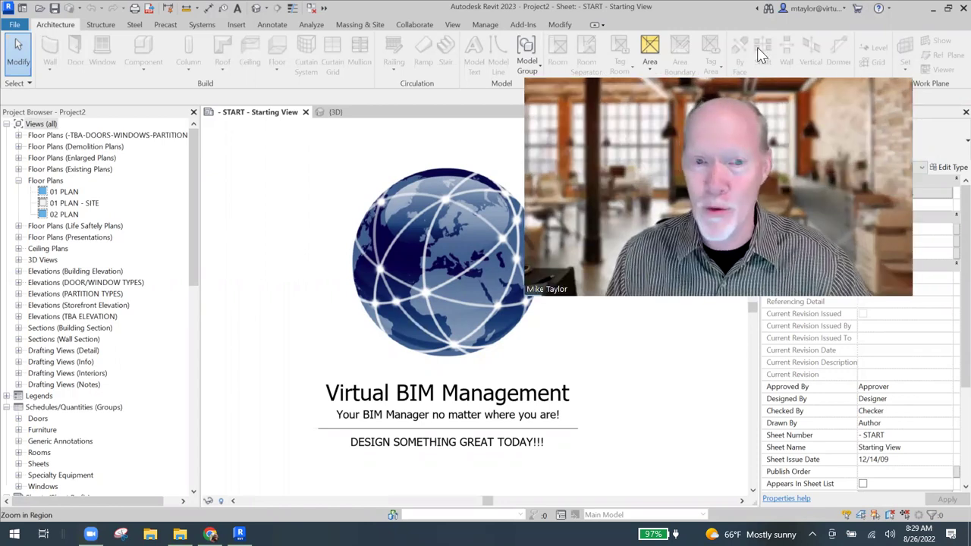
Open the {3D} view and pan to frame the brick house and its front walkway.
{"action": "left_click", "coordinate": [335, 112]}
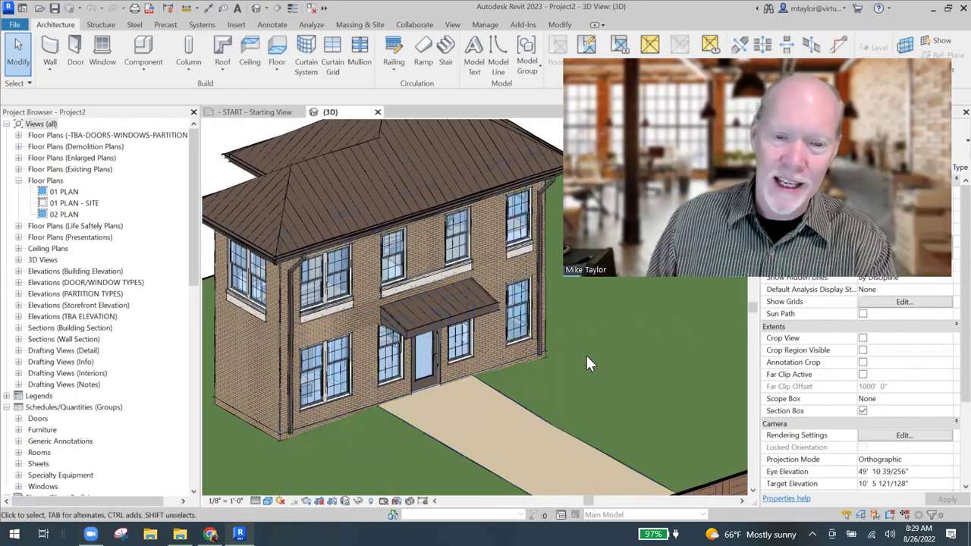
{"action": "middle_click_drag", "start_coordinate": [583, 353], "coordinate": [550, 316]}
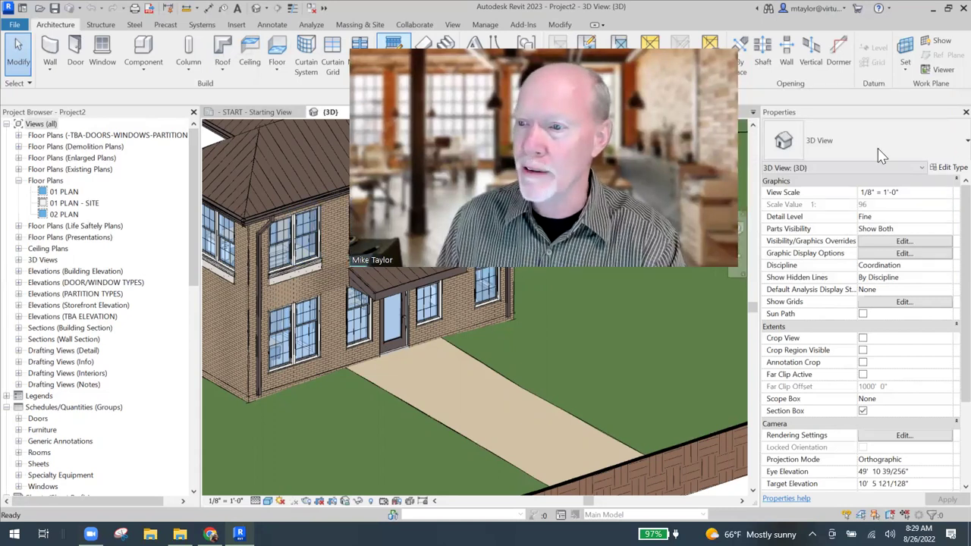
Sketch a Handrail - Residential railing path as a single line across the front walkway.
{"action": "left_click", "coordinate": [393, 47]}
{"action": "left_click", "coordinate": [865, 144]}
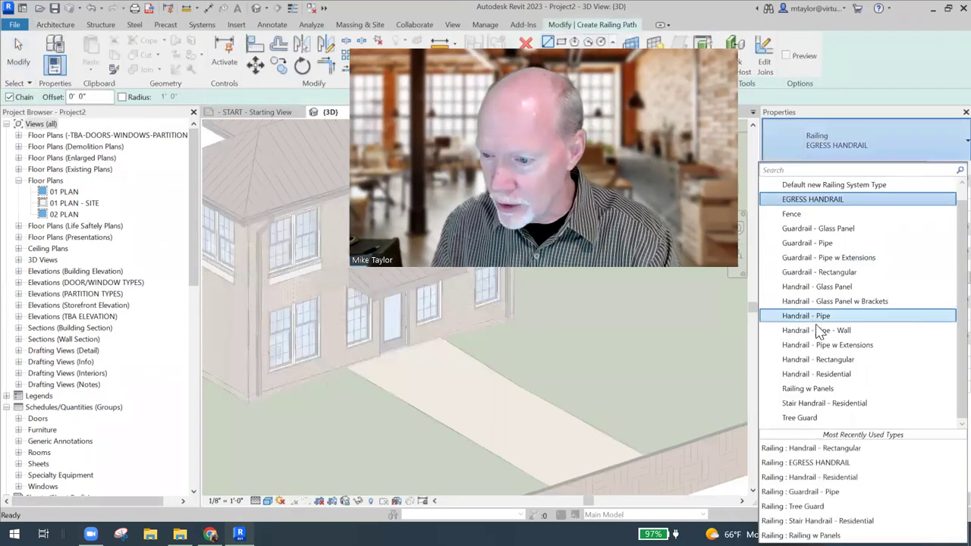
{"action": "key", "text": "Up"}
{"action": "key", "text": "Up"}
{"action": "key", "text": "Up"}
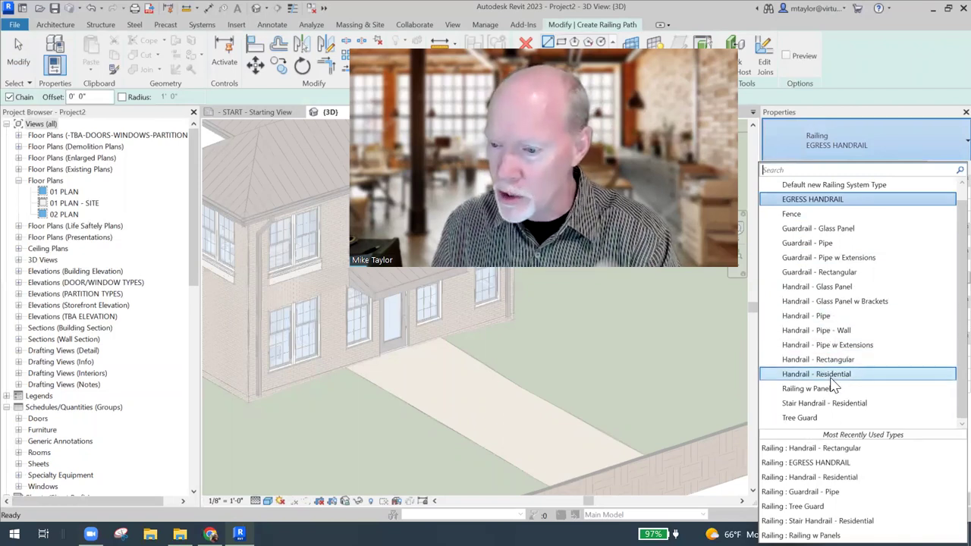
{"action": "key", "text": "Escape"}
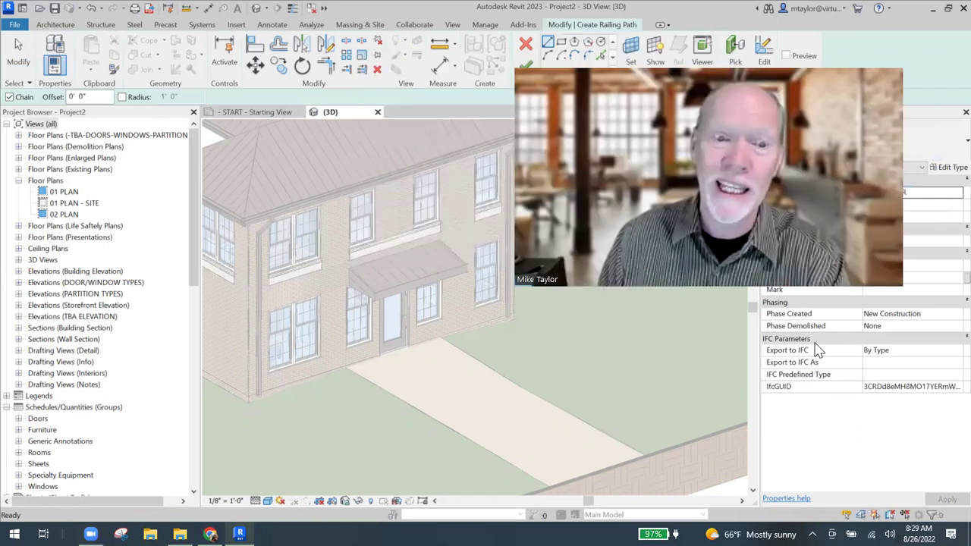
{"action": "left_click", "coordinate": [559, 364]}
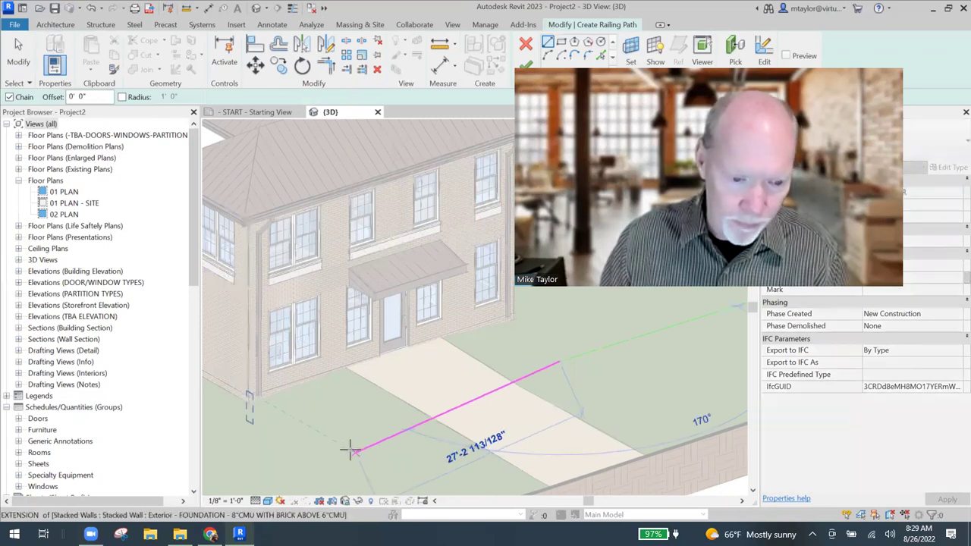
{"action": "left_click", "coordinate": [330, 443]}
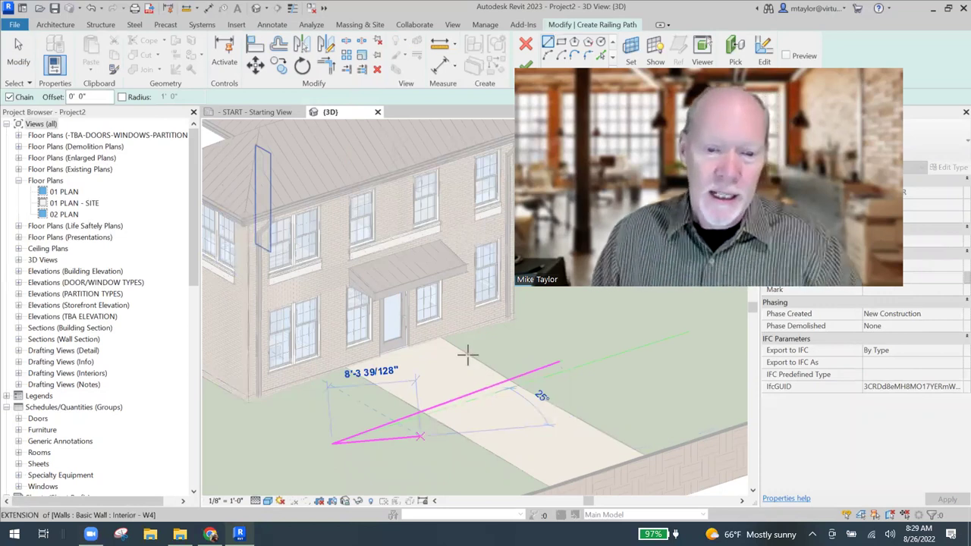
{"action": "middle_click_drag", "start_coordinate": [468, 353], "coordinate": [417, 292]}
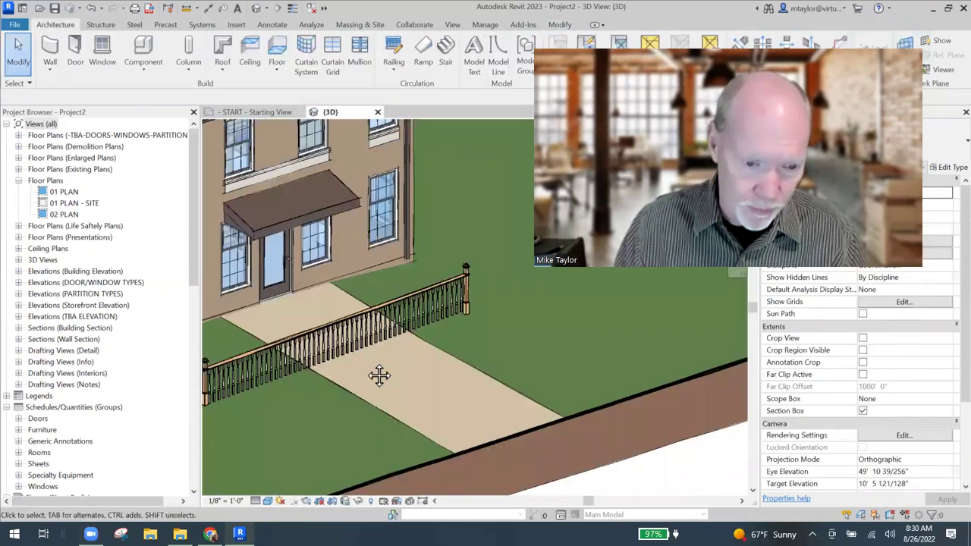
Edit the walkway railing's path, pulling its end back to 16'-11 255/256", and finish the sketch.
{"action": "scroll", "coordinate": [264, 340], "scroll_direction": "up", "scroll_amount": 3}
{"action": "left_click", "coordinate": [265, 340]}
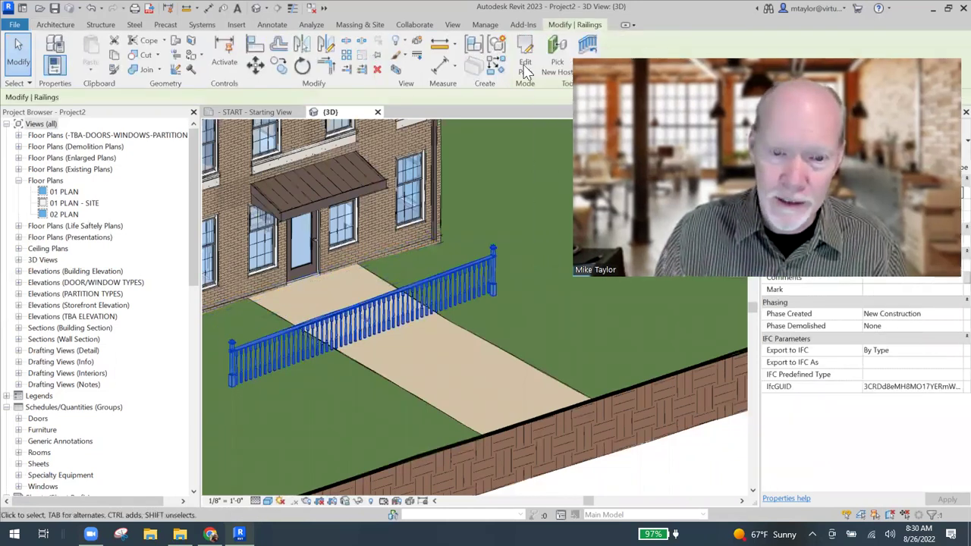
{"action": "double_click", "coordinate": [492, 292]}
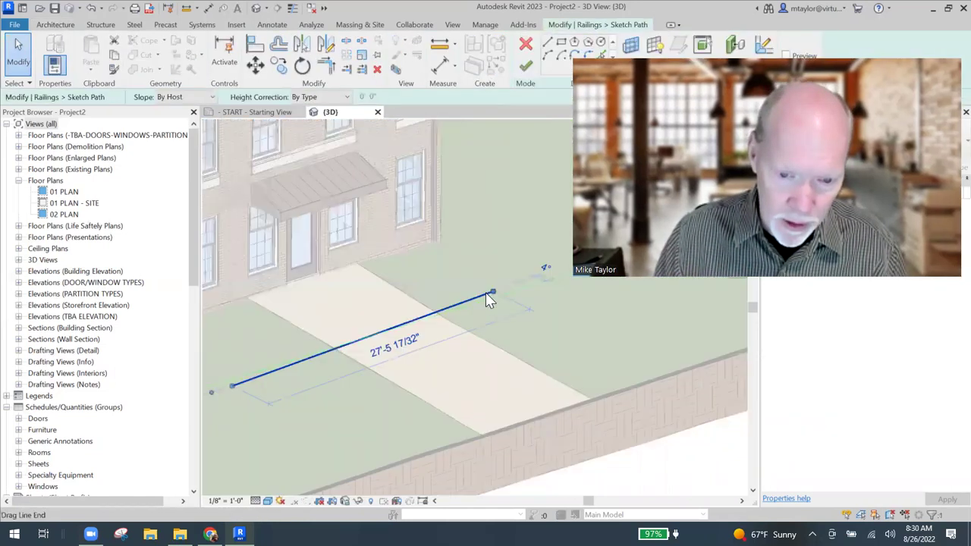
{"action": "mouse_move", "coordinate": [487, 295]}
{"action": "left_mouse_down"}
{"action": "mouse_move", "coordinate": [402, 324]}
{"action": "mouse_move", "coordinate": [489, 296]}
{"action": "left_mouse_up"}
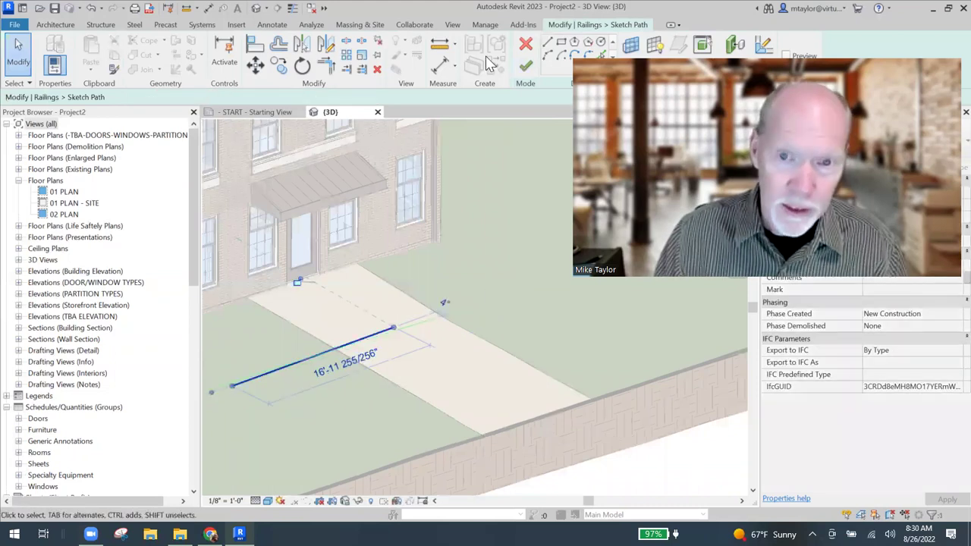
{"action": "left_click", "coordinate": [525, 68]}
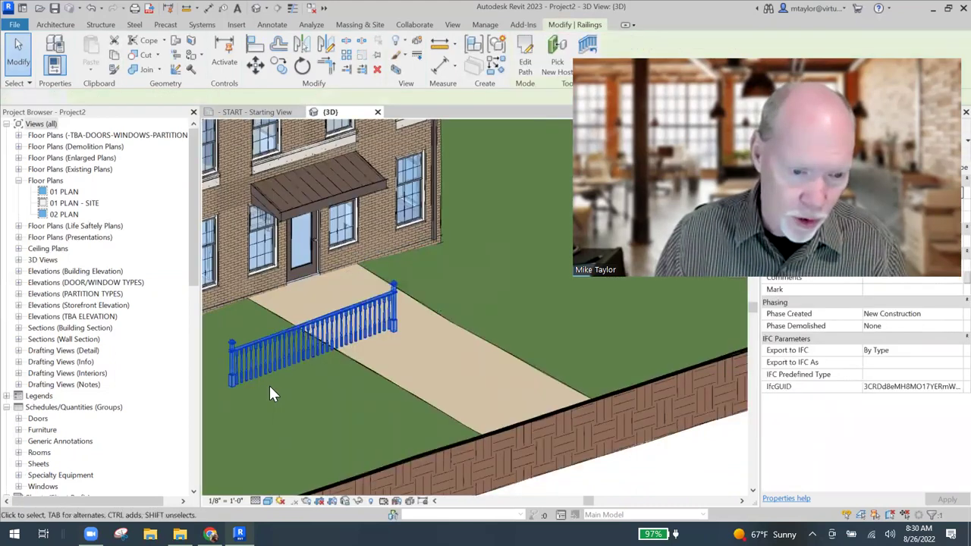
{"action": "left_click", "coordinate": [295, 394]}
{"action": "scroll", "coordinate": [319, 375], "scroll_direction": "up", "scroll_amount": 2}
{"action": "scroll", "coordinate": [348, 360], "scroll_direction": "up", "scroll_amount": 2}
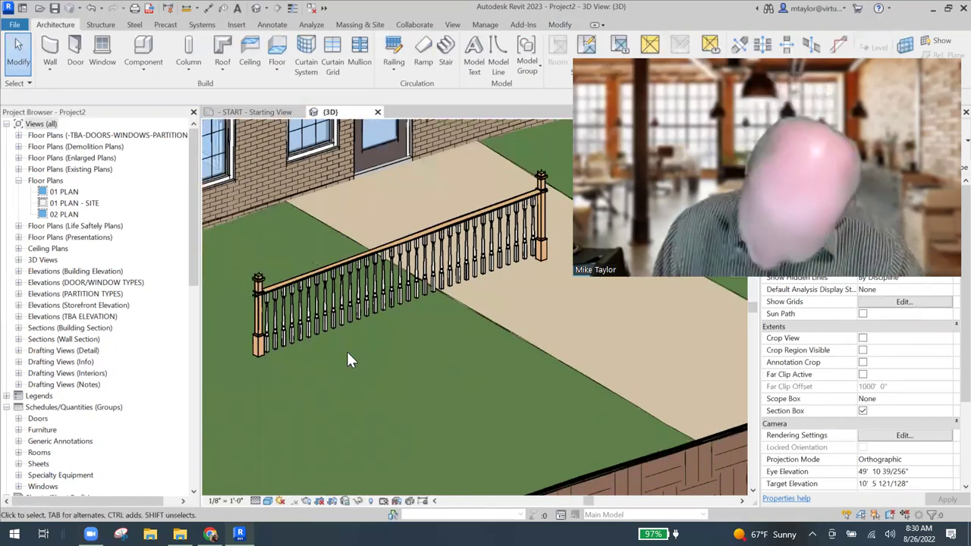
{"action": "middle_click_drag", "start_coordinate": [354, 363], "coordinate": [330, 351]}
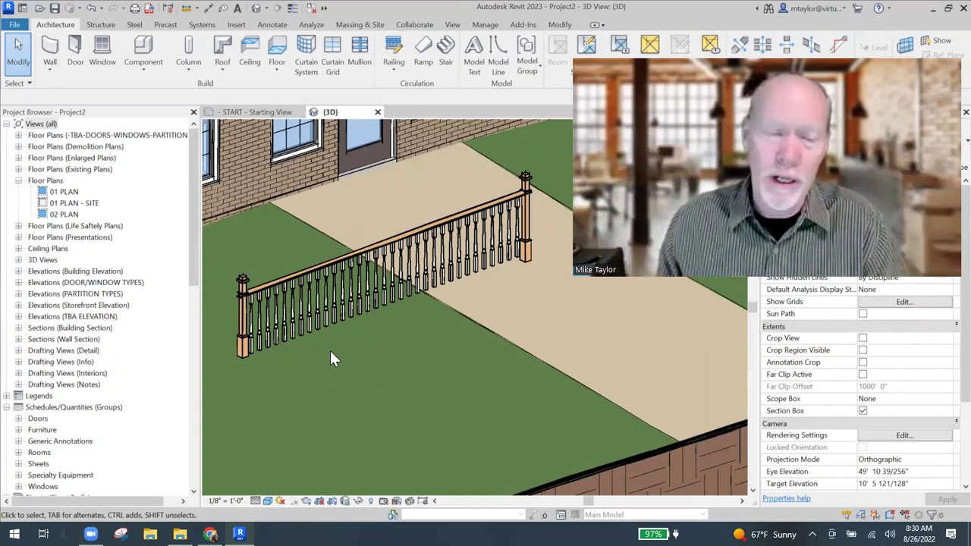
{"action": "left_click_drag", "start_coordinate": [197, 201], "coordinate": [152, 201]}
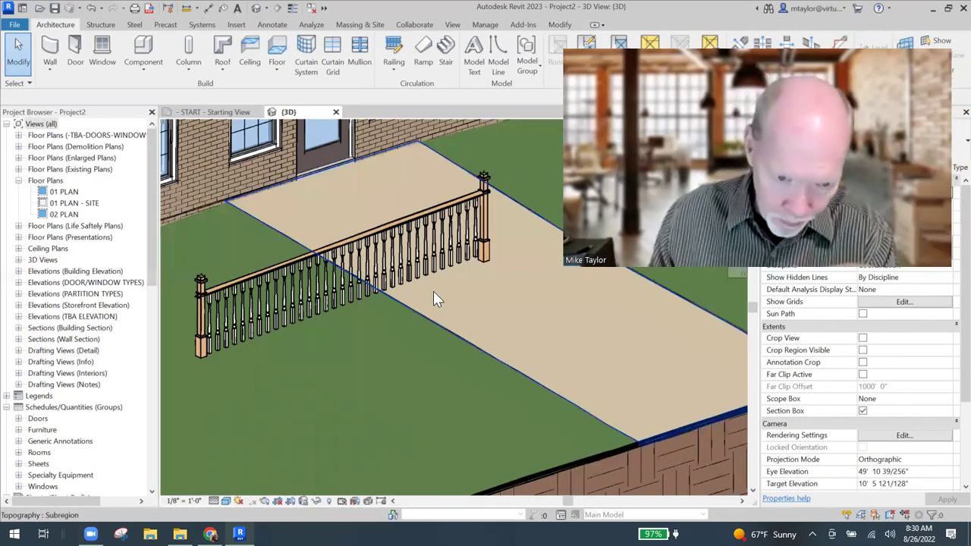
Duplicate the Handrail - Residential railing type and name the copy 'Handrail - Cables'.
{"action": "left_click", "coordinate": [485, 224]}
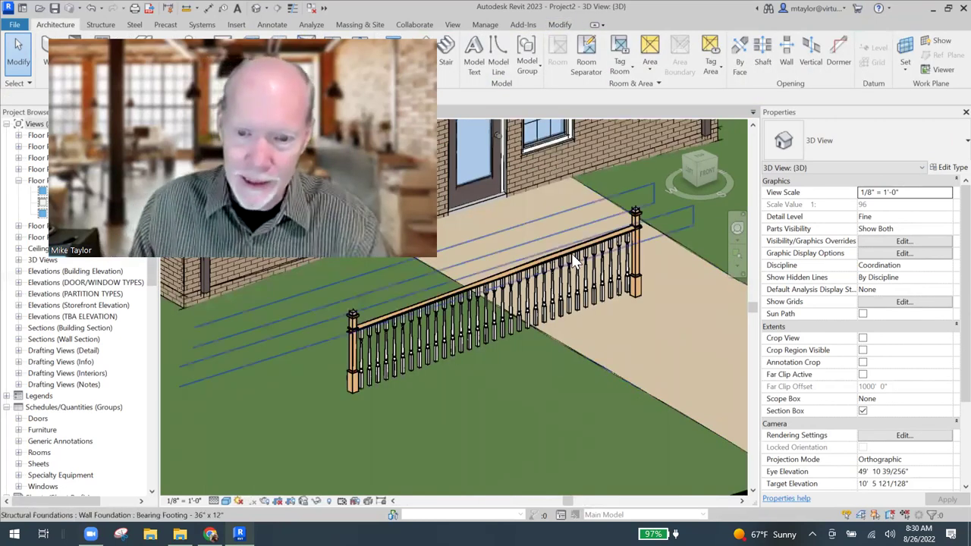
{"action": "left_click", "coordinate": [625, 299]}
{"action": "left_click", "coordinate": [561, 328]}
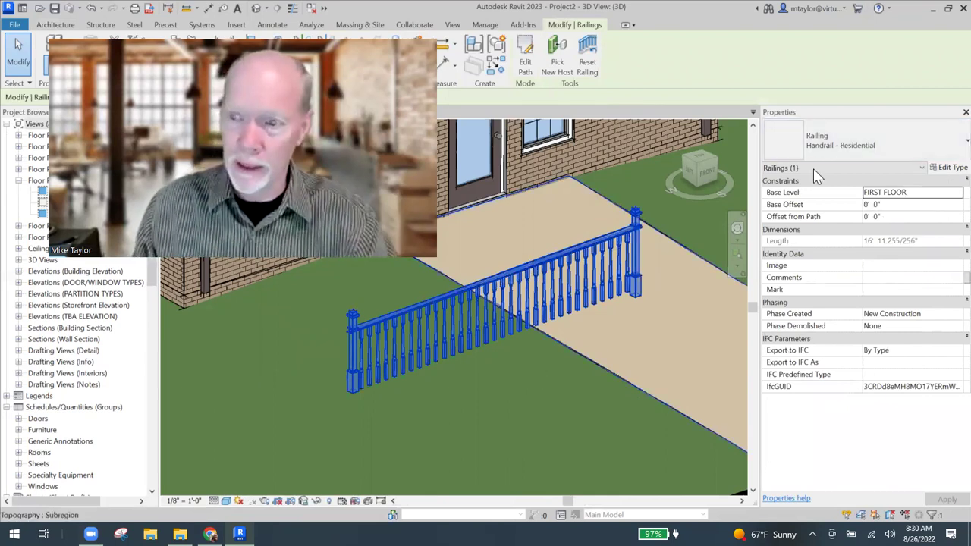
{"action": "left_click", "coordinate": [949, 167]}
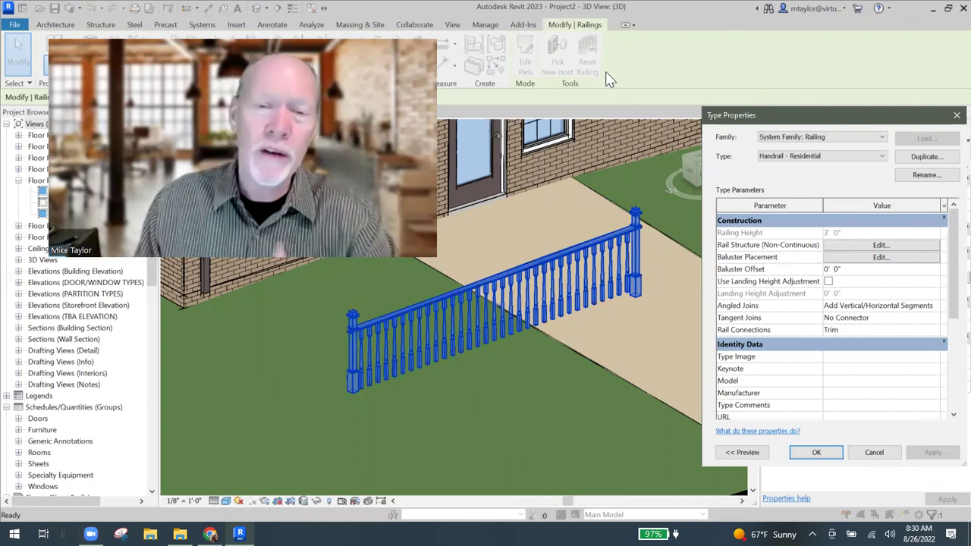
{"action": "left_click_drag", "start_coordinate": [820, 123], "coordinate": [610, 77]}
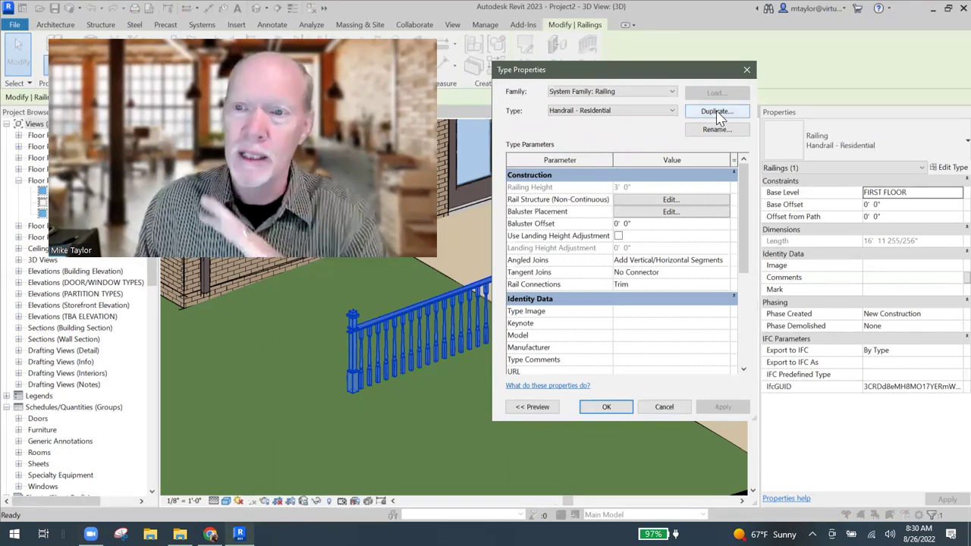
{"action": "key", "text": "End"}
{"action": "key", "text": "ctrl+shift+Left"}
{"action": "key", "text": "ctrl+shift+Left"}
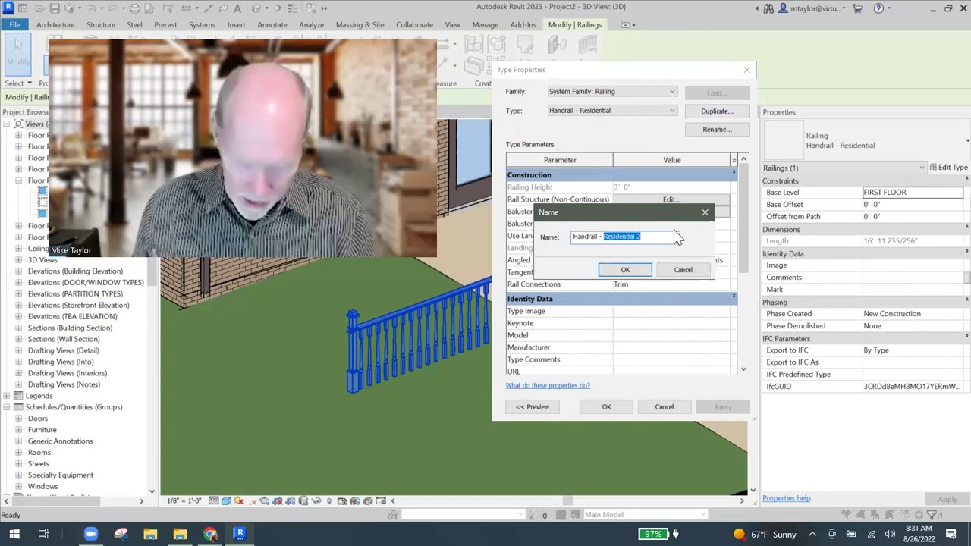
{"action": "type", "text": "Cabl"}
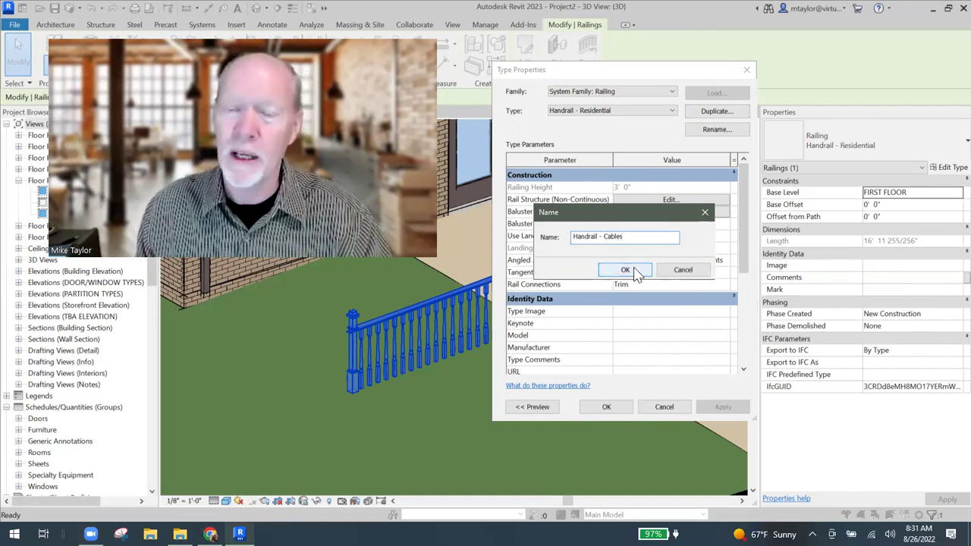
{"action": "left_click", "coordinate": [635, 271]}
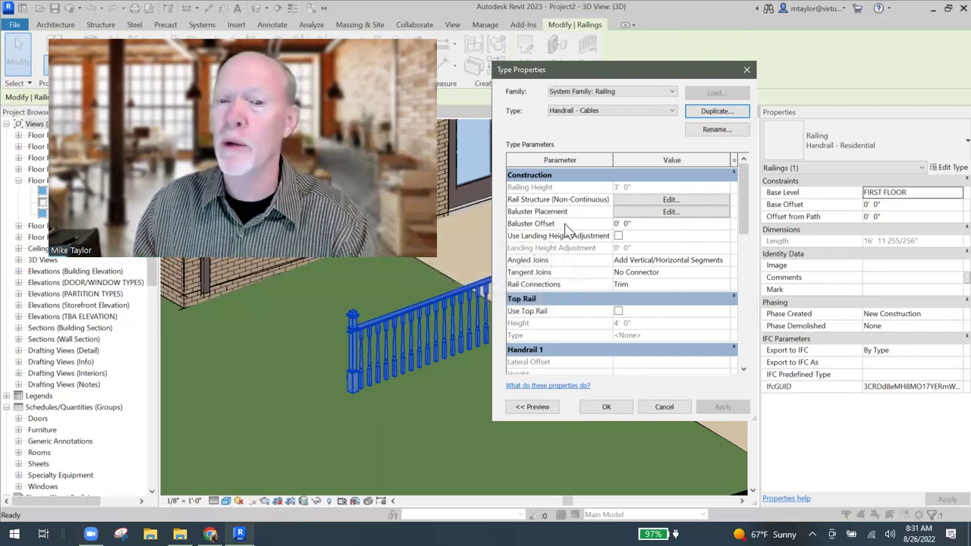
{"action": "left_click", "coordinate": [643, 199]}
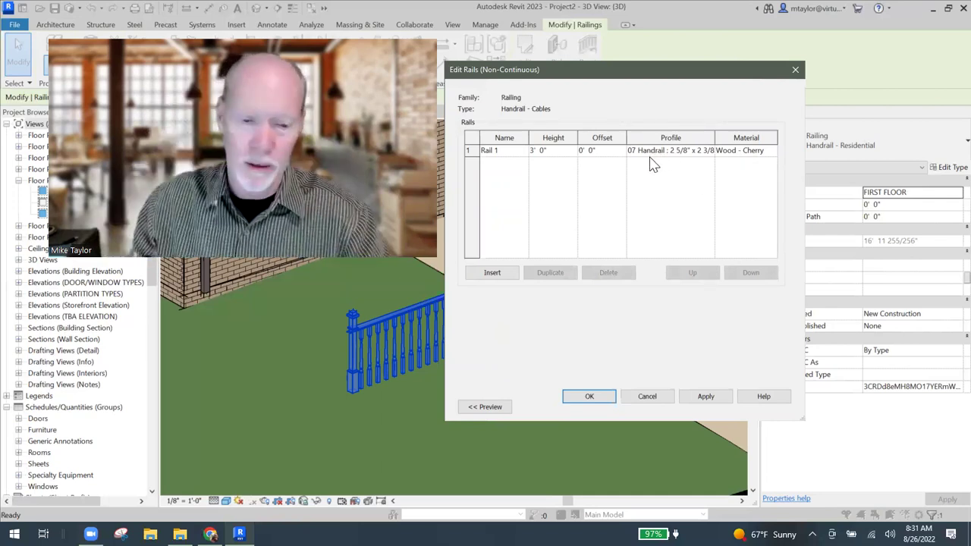
{"action": "left_click_drag", "start_coordinate": [602, 72], "coordinate": [635, 73]}
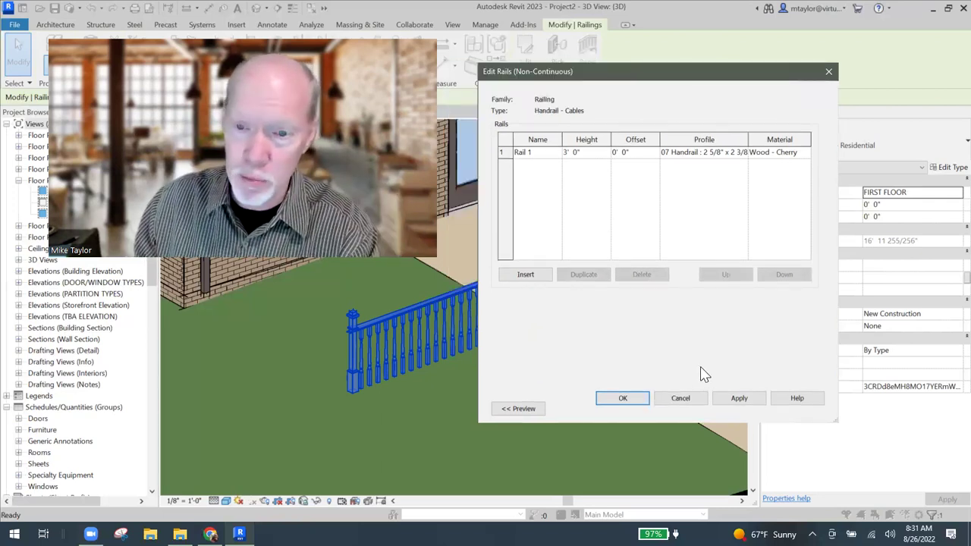
{"action": "left_click", "coordinate": [628, 400]}
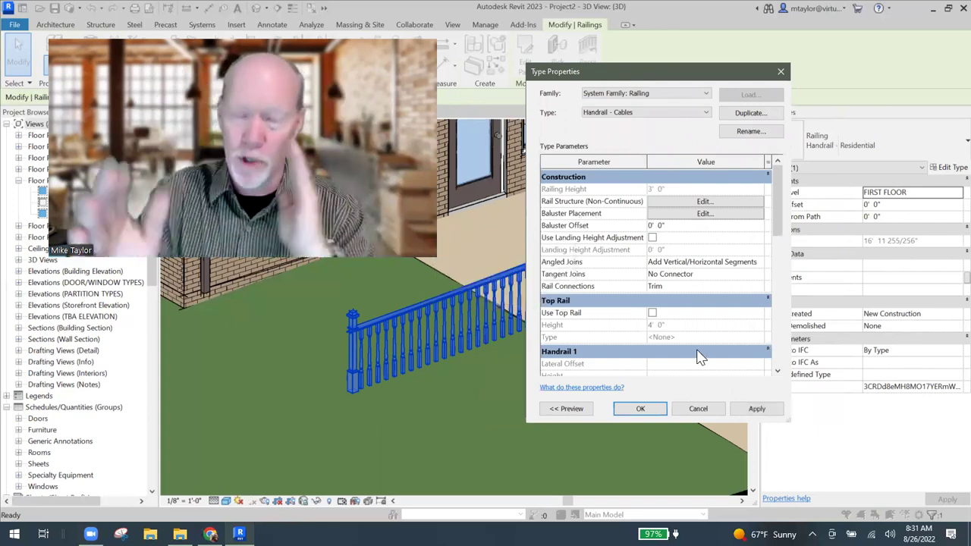
Review Baluster Placement, keeping Baluster Offset at 0' 0" and landing height adjustment off.
{"action": "left_click", "coordinate": [705, 214]}
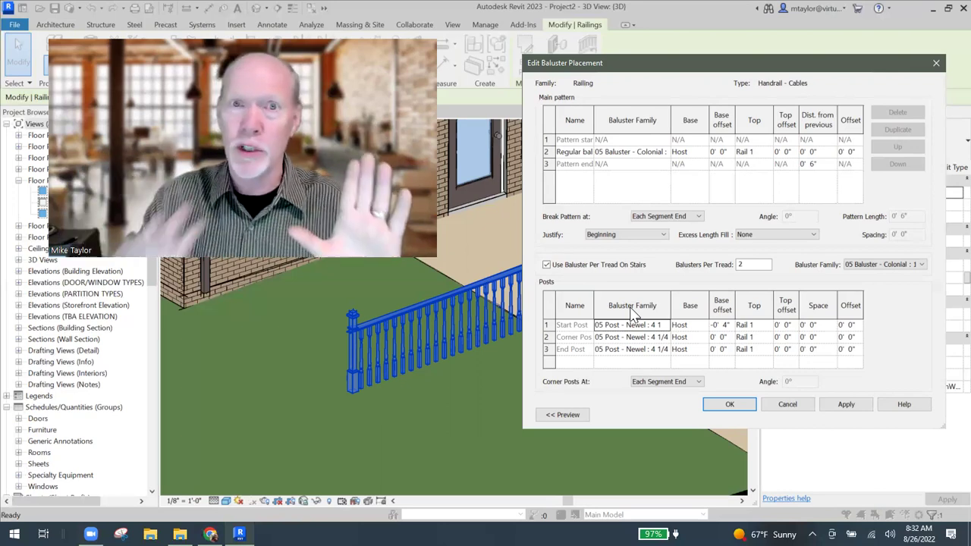
{"action": "left_click", "coordinate": [728, 404]}
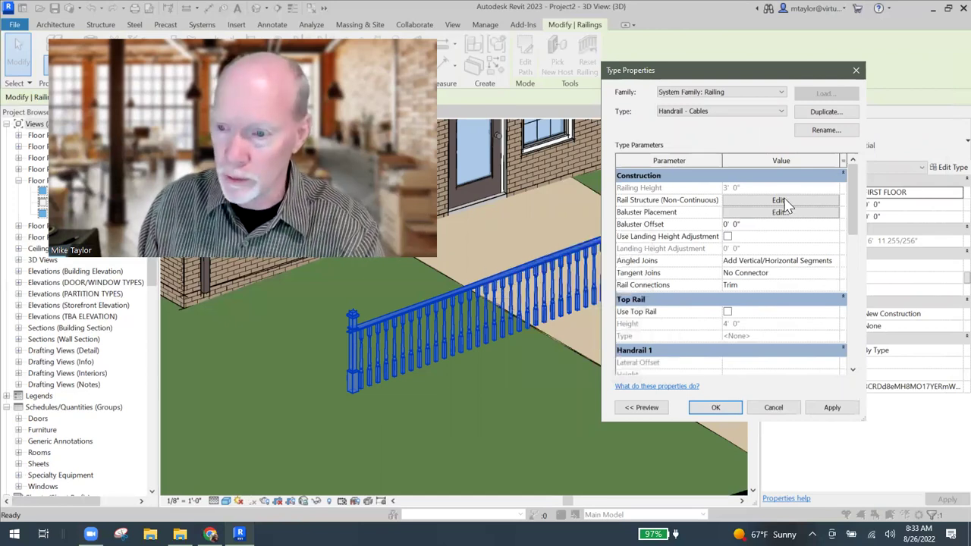
In Rail Structure, give Rail 1 the 05 Handrail - Circular : 1 1/2" profile.
{"action": "left_click", "coordinate": [747, 201]}
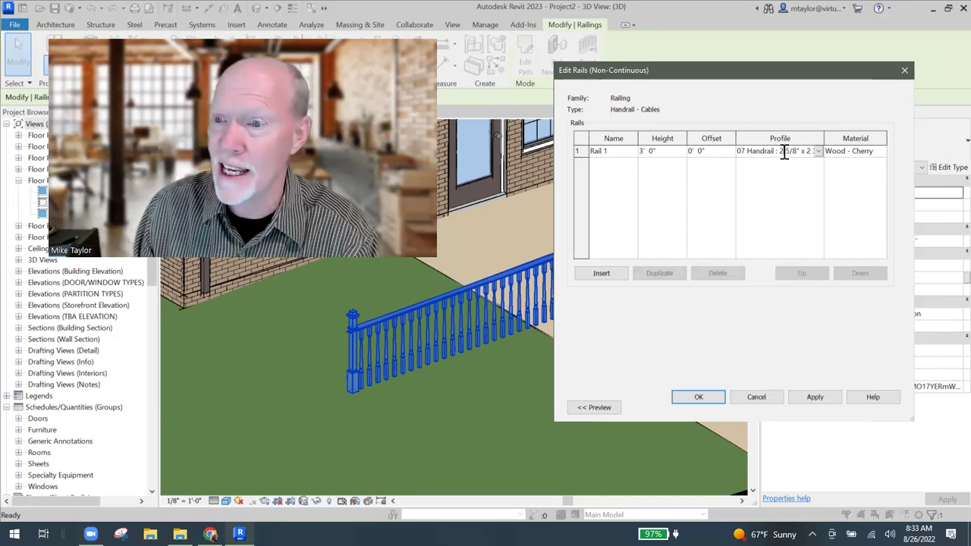
{"action": "left_click", "coordinate": [785, 151]}
{"action": "left_click", "coordinate": [817, 152]}
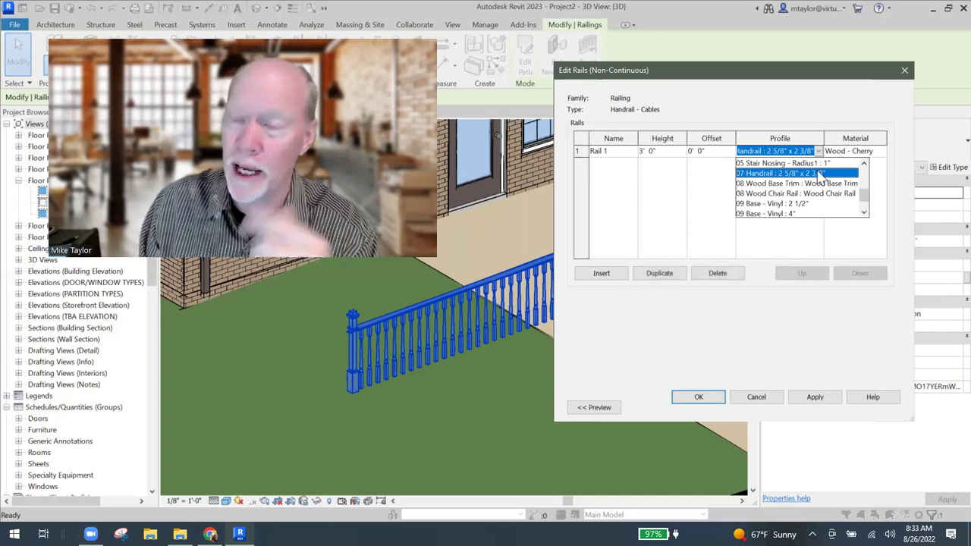
{"action": "left_click_drag", "start_coordinate": [867, 199], "coordinate": [867, 189]}
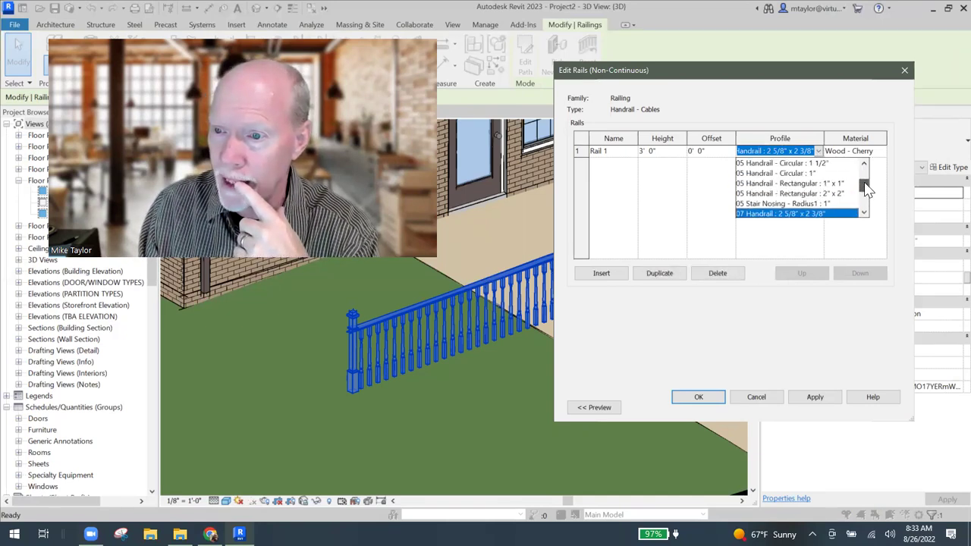
{"action": "left_click", "coordinate": [795, 168]}
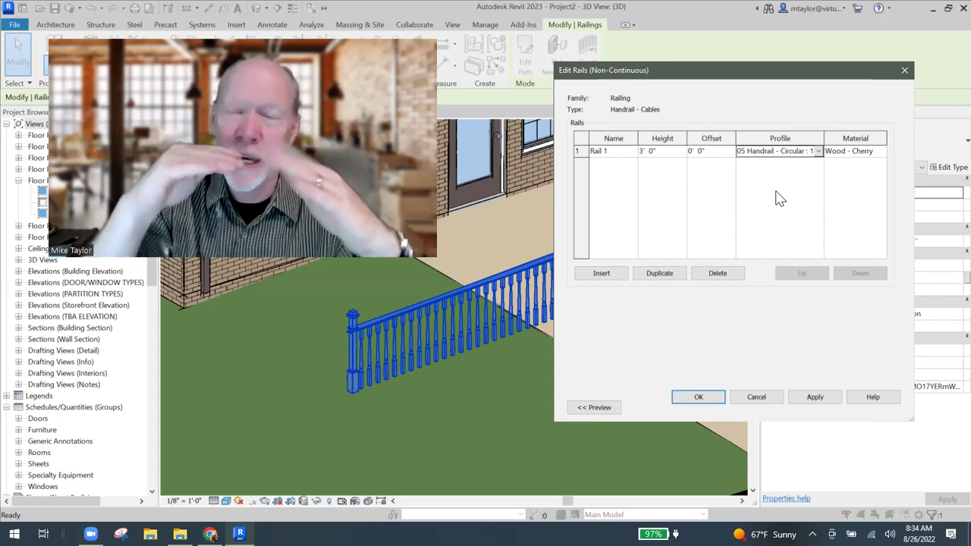
Search 'meta' and assign Appliance - Stainless Steel - Brushed as Rail 1's material.
{"action": "left_click", "coordinate": [859, 154]}
{"action": "left_click", "coordinate": [881, 152]}
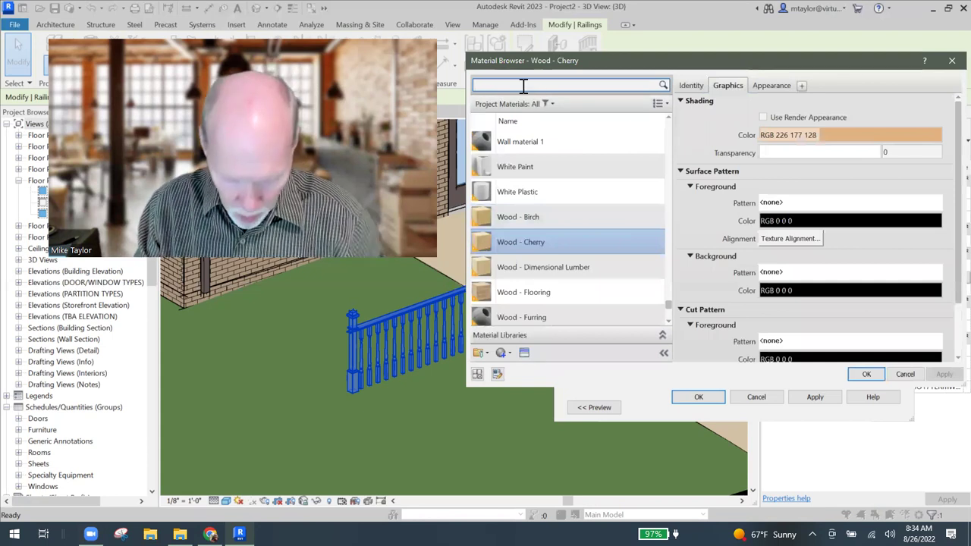
{"action": "left_click", "coordinate": [523, 86]}
{"action": "type", "text": "metal"}
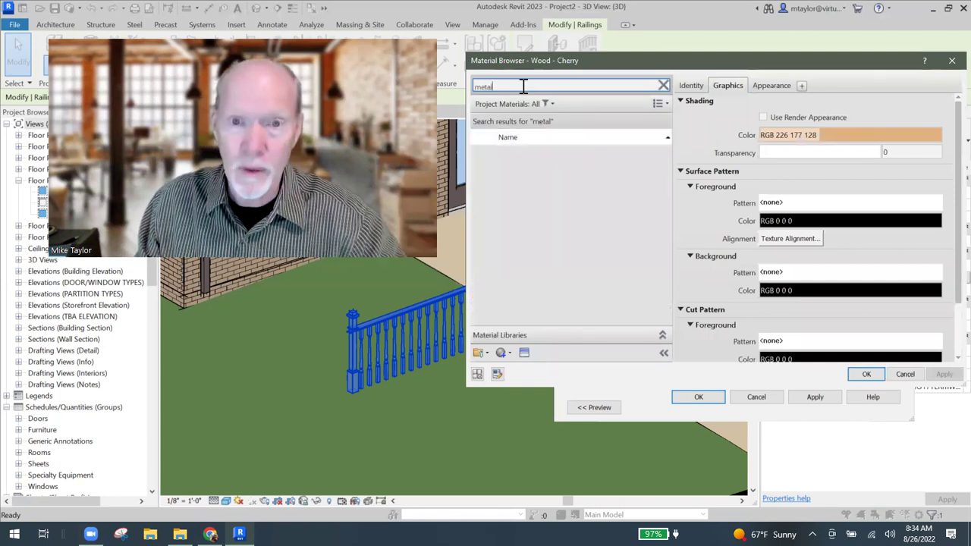
{"action": "scroll", "coordinate": [599, 218], "scroll_direction": "down", "scroll_amount": 3}
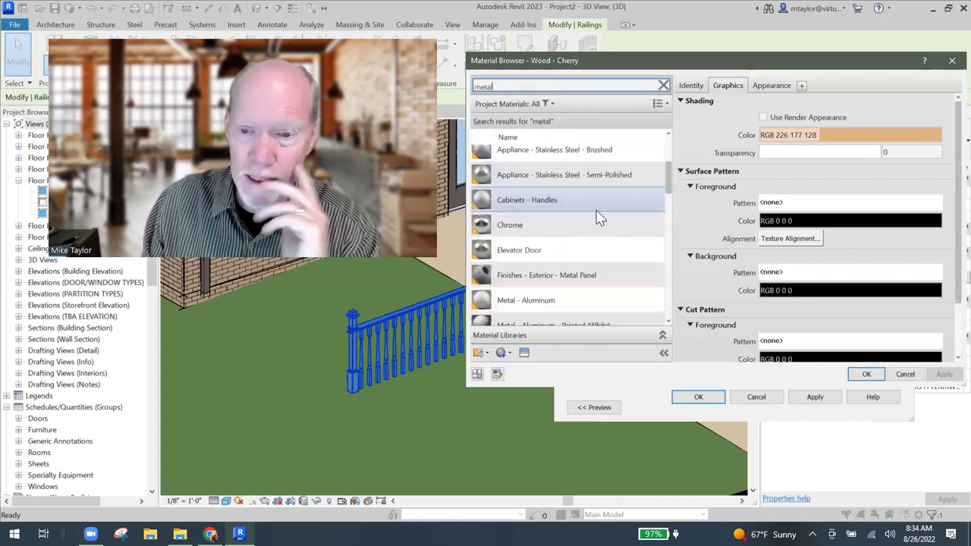
{"action": "left_click", "coordinate": [595, 148]}
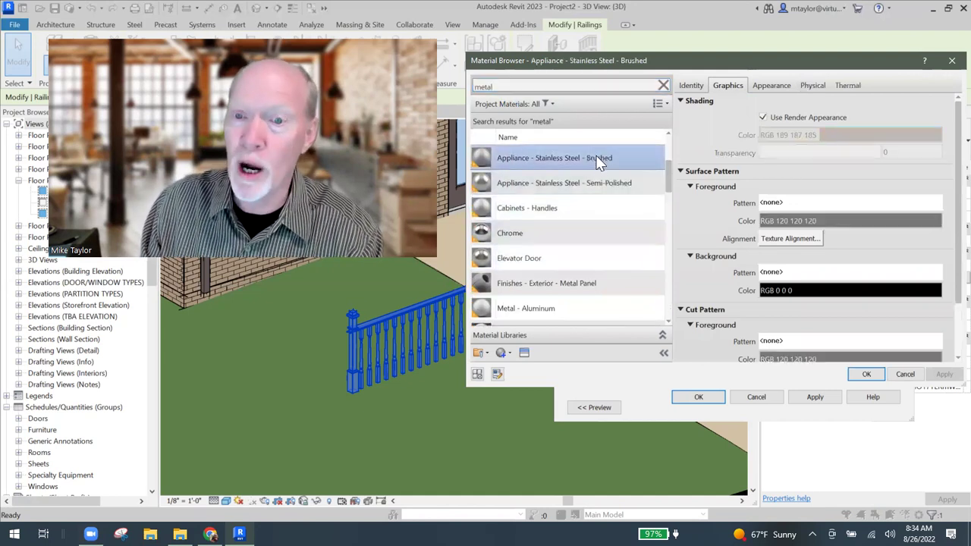
{"action": "left_click", "coordinate": [867, 375]}
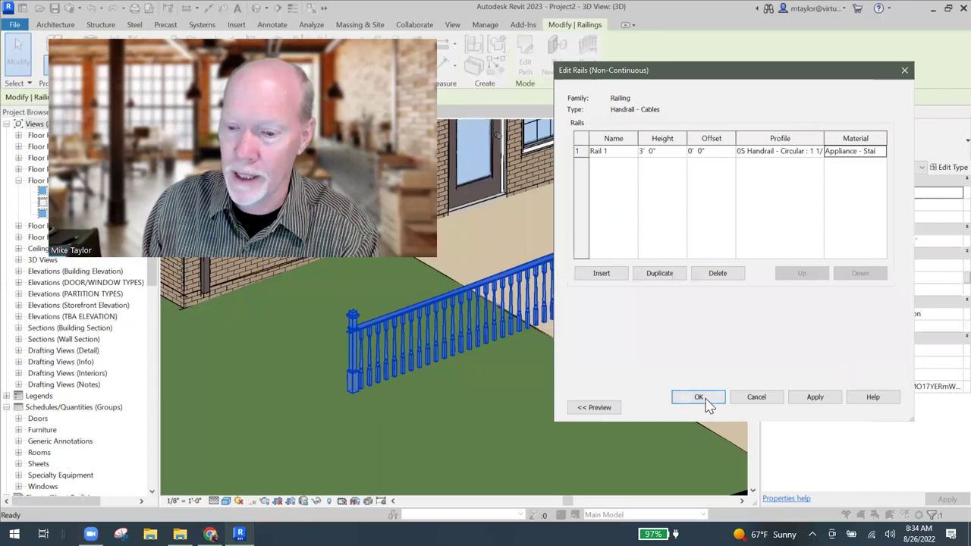
{"action": "left_click", "coordinate": [880, 157]}
{"action": "left_click_drag", "start_coordinate": [857, 151], "coordinate": [846, 156]}
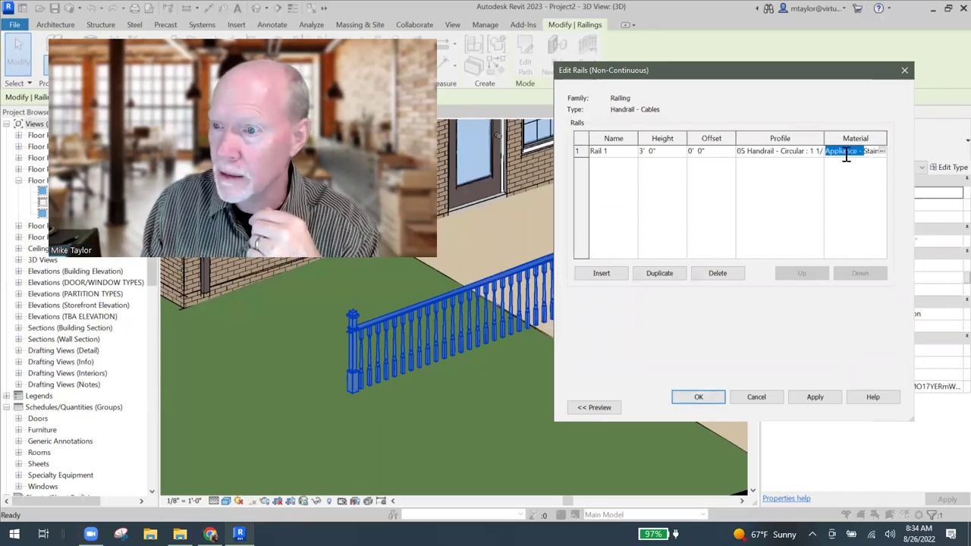
{"action": "left_click", "coordinate": [881, 152]}
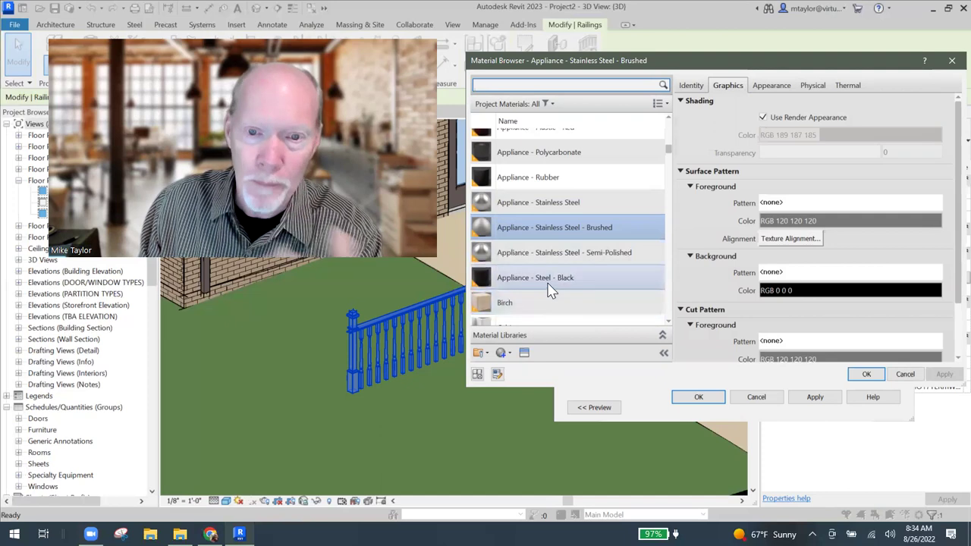
{"action": "left_click", "coordinate": [616, 227]}
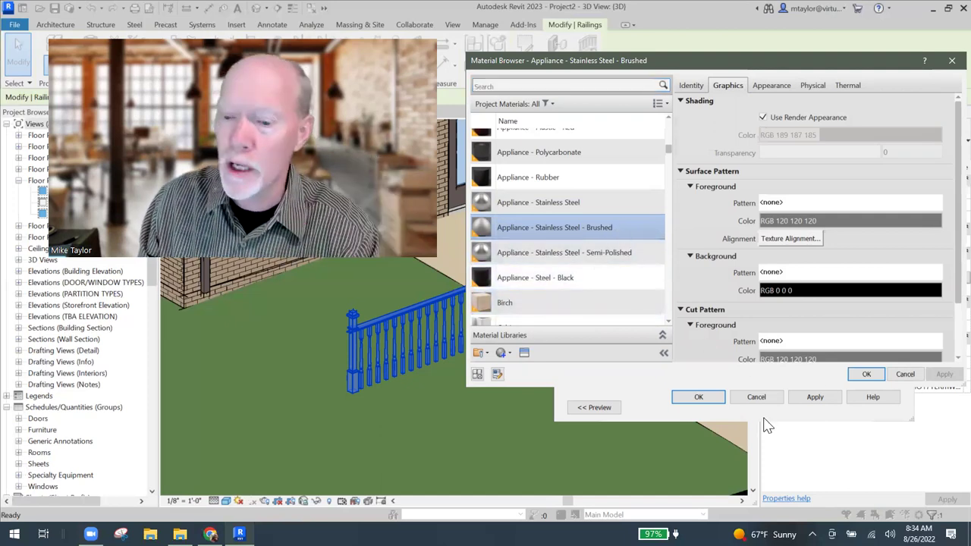
{"action": "left_click", "coordinate": [872, 375]}
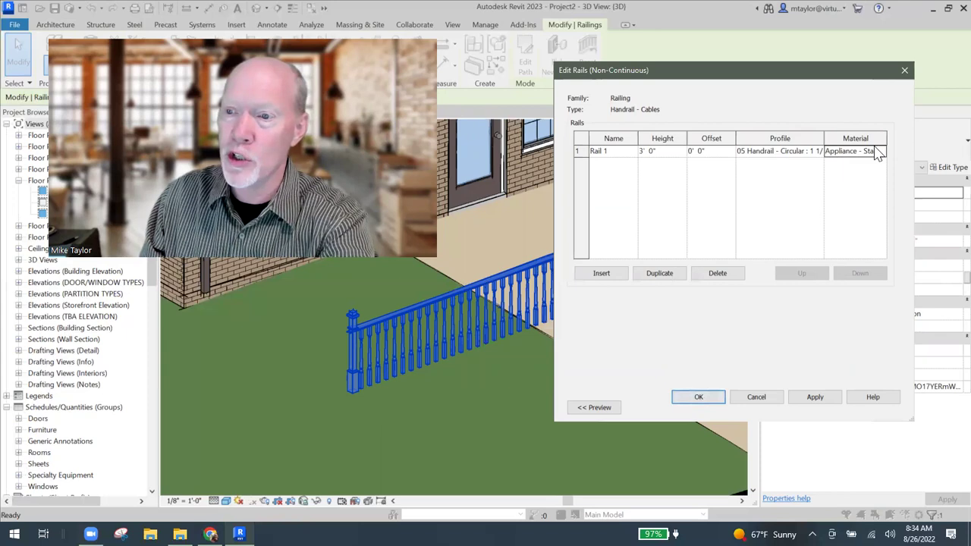
Apply the rail changes in Edit Rails and Type Properties, then deselect the railing.
{"action": "mouse_move", "coordinate": [736, 138]}
{"action": "left_mouse_down"}
{"action": "mouse_move", "coordinate": [695, 138]}
{"action": "mouse_move", "coordinate": [717, 137]}
{"action": "left_mouse_up"}
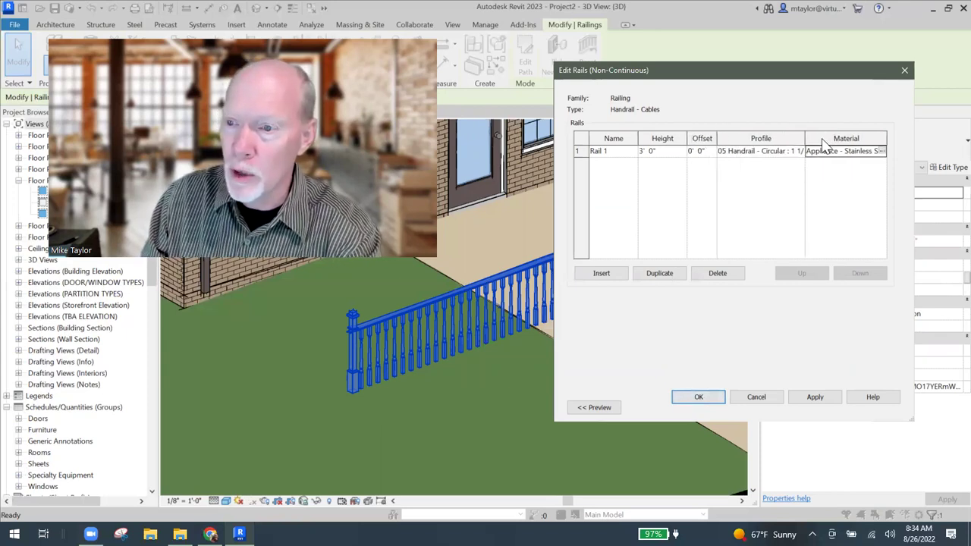
{"action": "mouse_move", "coordinate": [804, 138]}
{"action": "left_mouse_down"}
{"action": "mouse_move", "coordinate": [827, 138]}
{"action": "mouse_move", "coordinate": [819, 138]}
{"action": "left_mouse_up"}
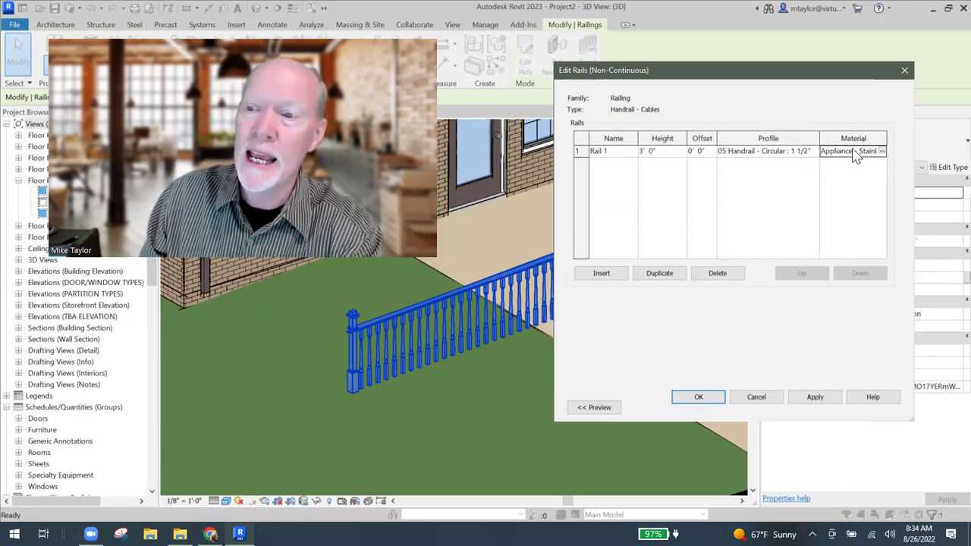
{"action": "left_click", "coordinate": [815, 397]}
{"action": "left_click", "coordinate": [698, 397]}
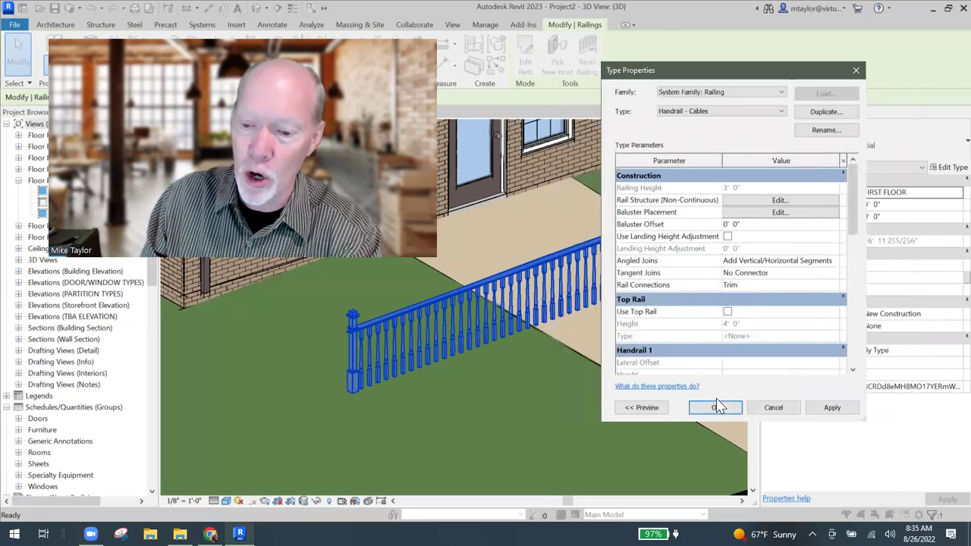
{"action": "left_click", "coordinate": [833, 407]}
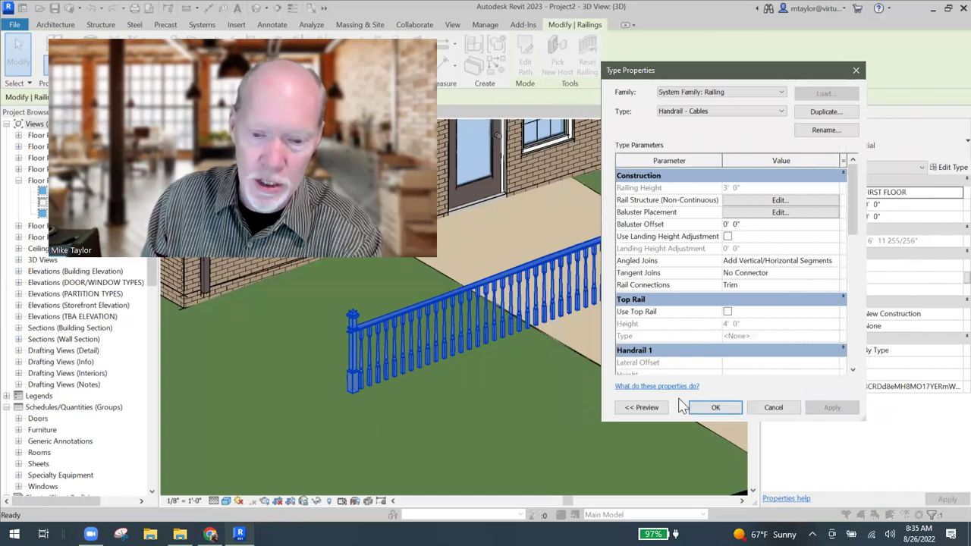
{"action": "left_click", "coordinate": [705, 408]}
{"action": "left_click", "coordinate": [516, 393]}
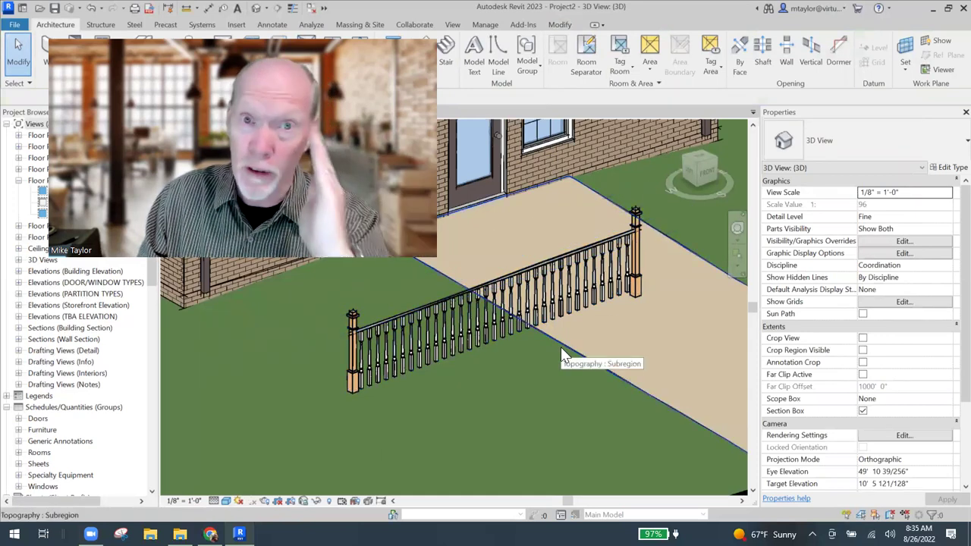
Set the Regular baluster family to None and apply it to the Handrail - Cables type.
{"action": "left_click", "coordinate": [573, 314]}
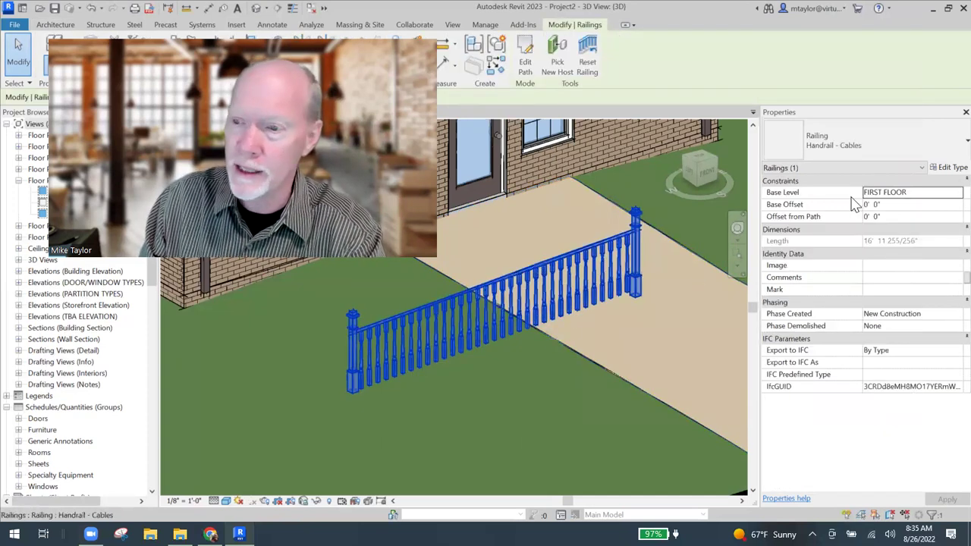
{"action": "left_click", "coordinate": [948, 167]}
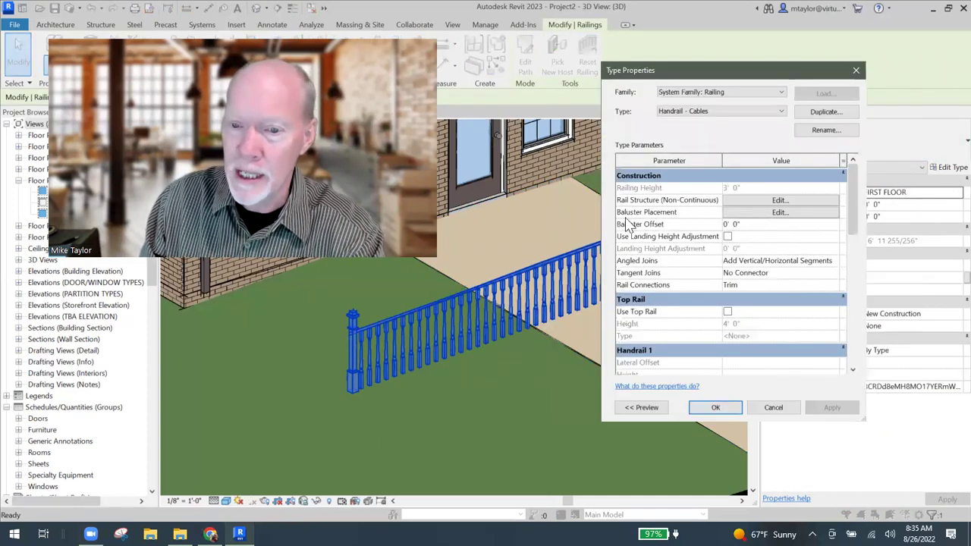
{"action": "left_click", "coordinate": [742, 212]}
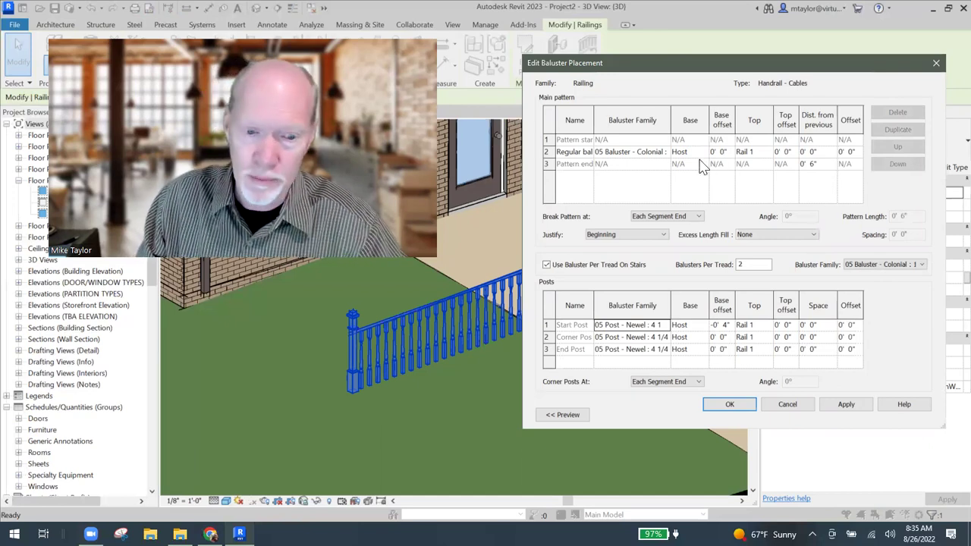
{"action": "left_click", "coordinate": [654, 153]}
{"action": "left_click", "coordinate": [665, 152]}
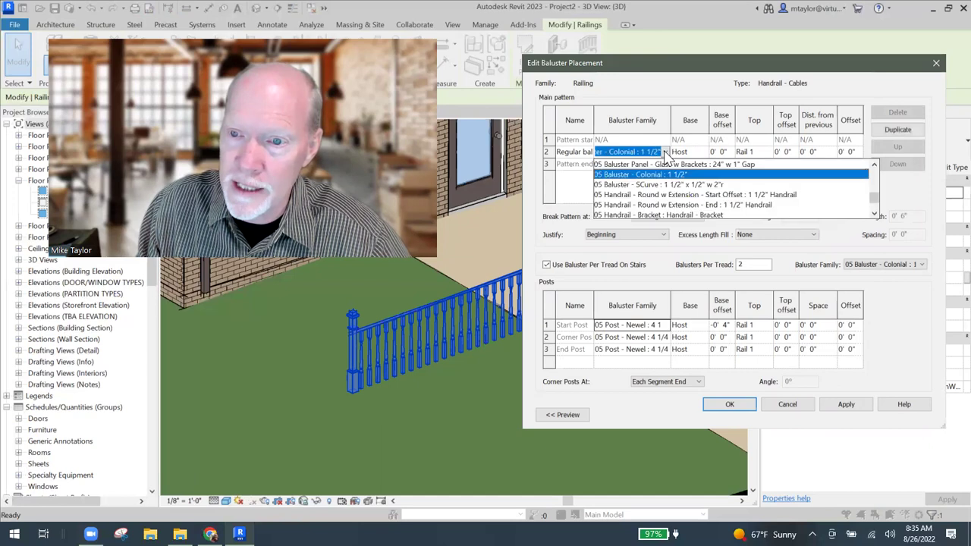
{"action": "scroll", "coordinate": [637, 205], "scroll_direction": "up", "scroll_amount": 5}
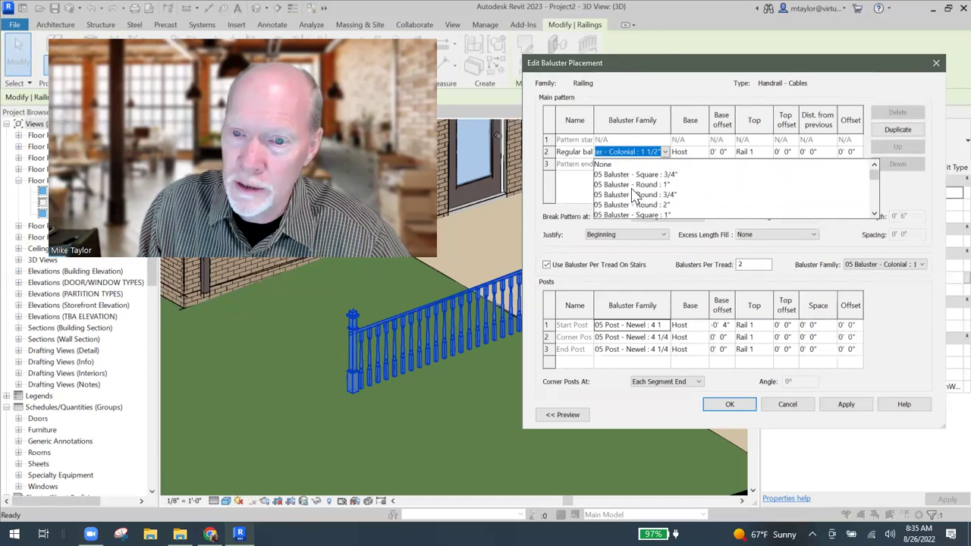
{"action": "left_click", "coordinate": [607, 165]}
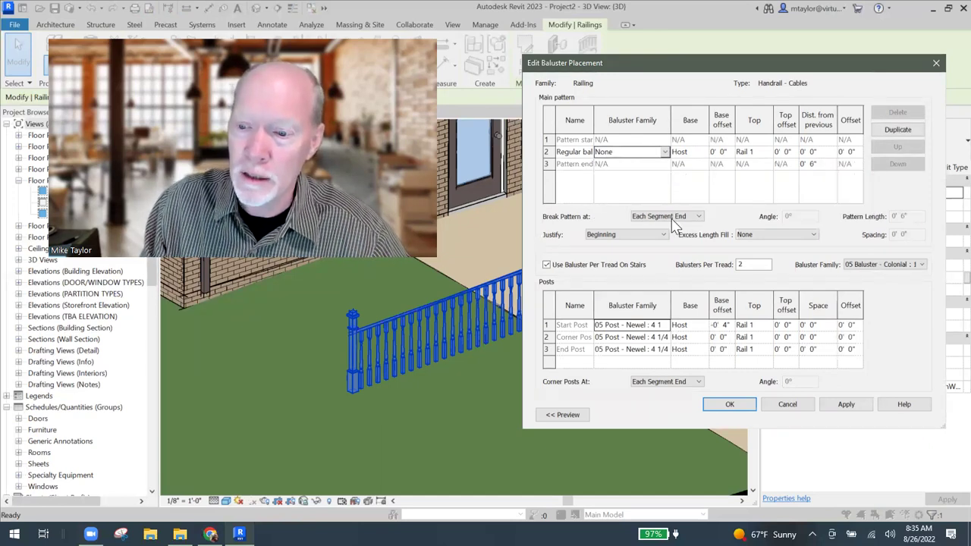
{"action": "left_click", "coordinate": [730, 404]}
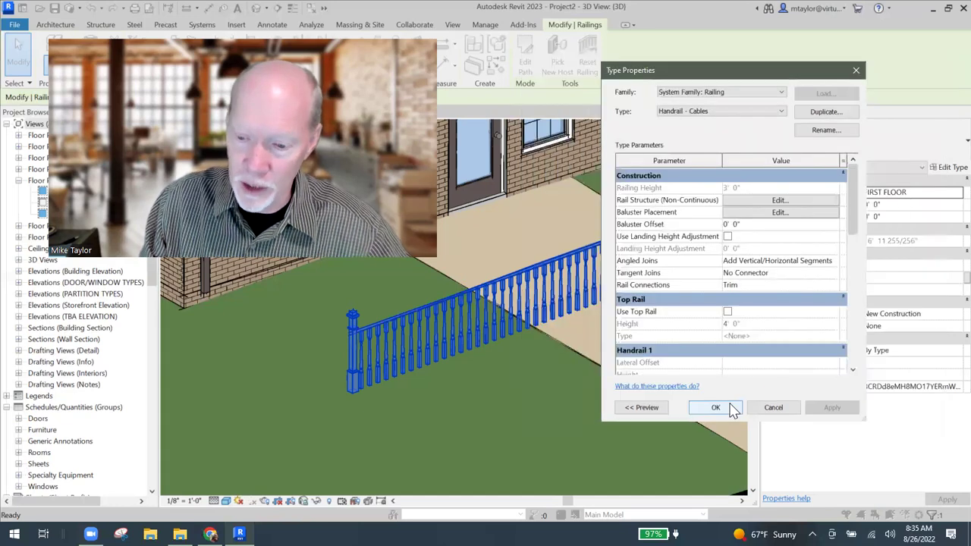
{"action": "left_click", "coordinate": [818, 407]}
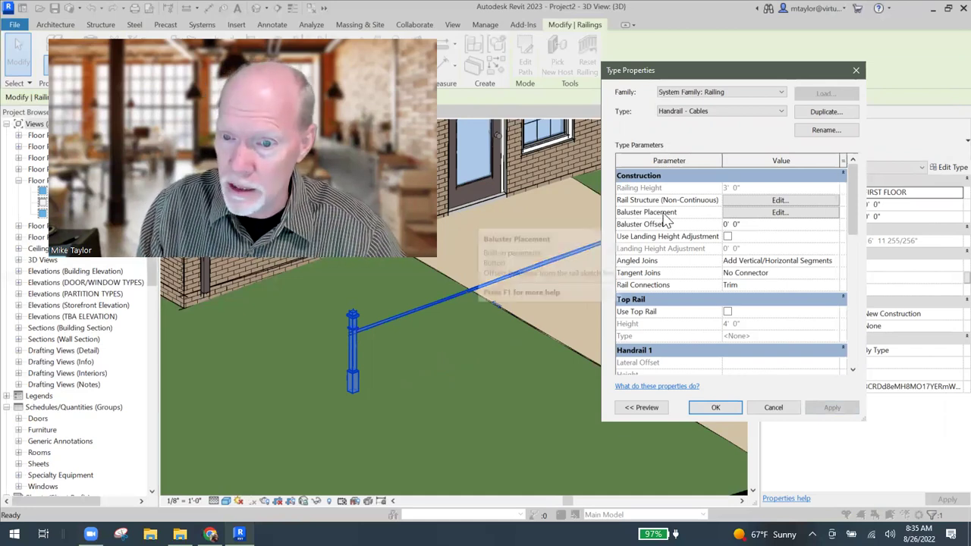
Set the Start, End and Corner post families to 05 Baluster - Round : 1".
{"action": "left_click", "coordinate": [779, 213]}
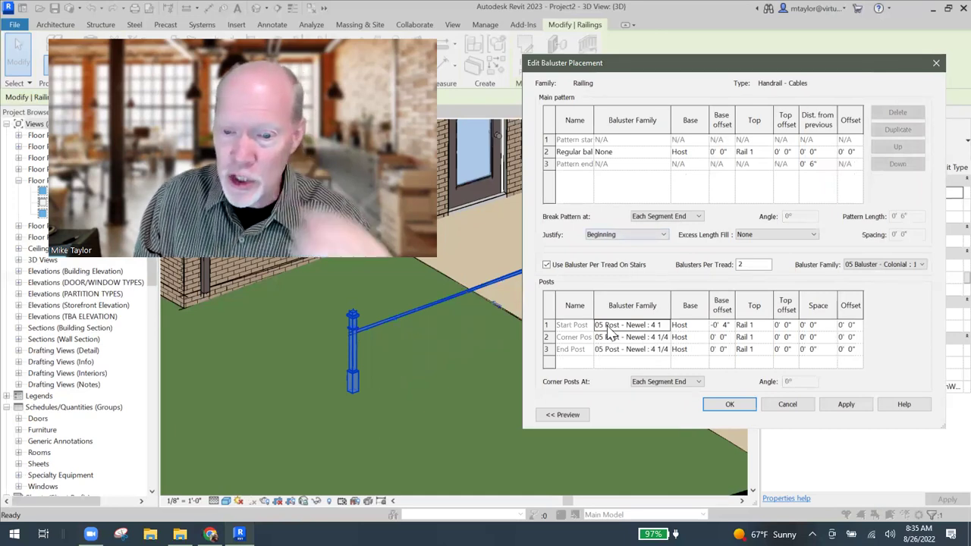
{"action": "left_click", "coordinate": [664, 326]}
{"action": "left_click", "coordinate": [666, 331]}
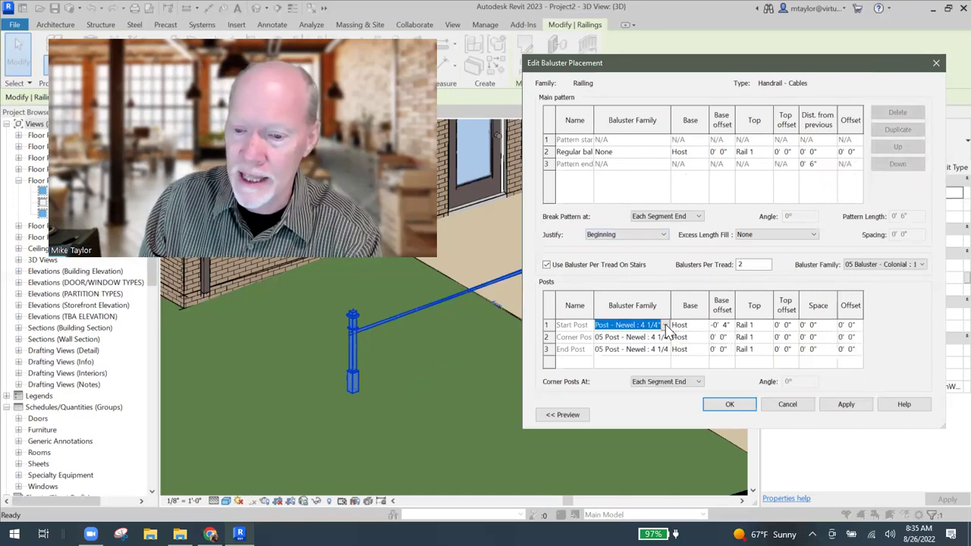
{"action": "left_click", "coordinate": [665, 326]}
{"action": "scroll", "coordinate": [648, 363], "scroll_direction": "up", "scroll_amount": 3}
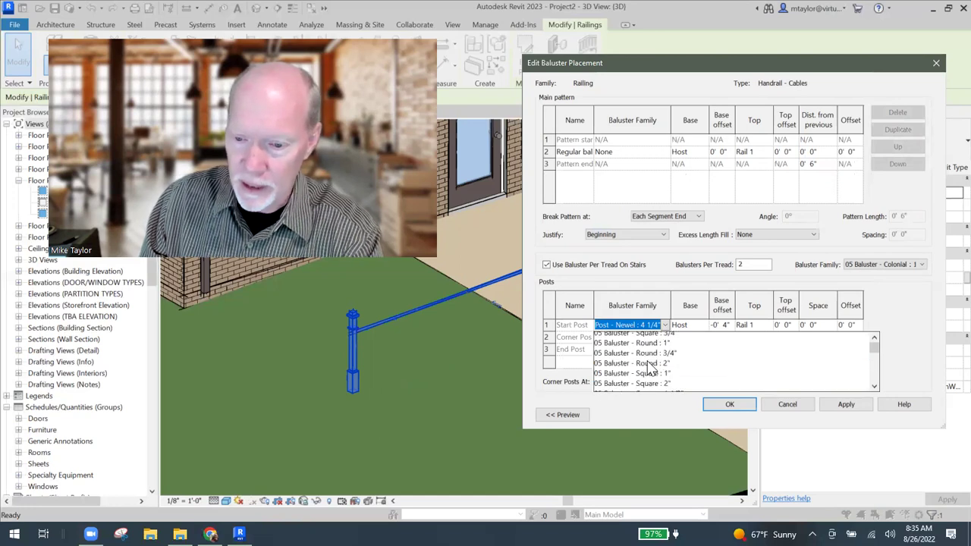
{"action": "scroll", "coordinate": [649, 368], "scroll_direction": "up", "scroll_amount": 1}
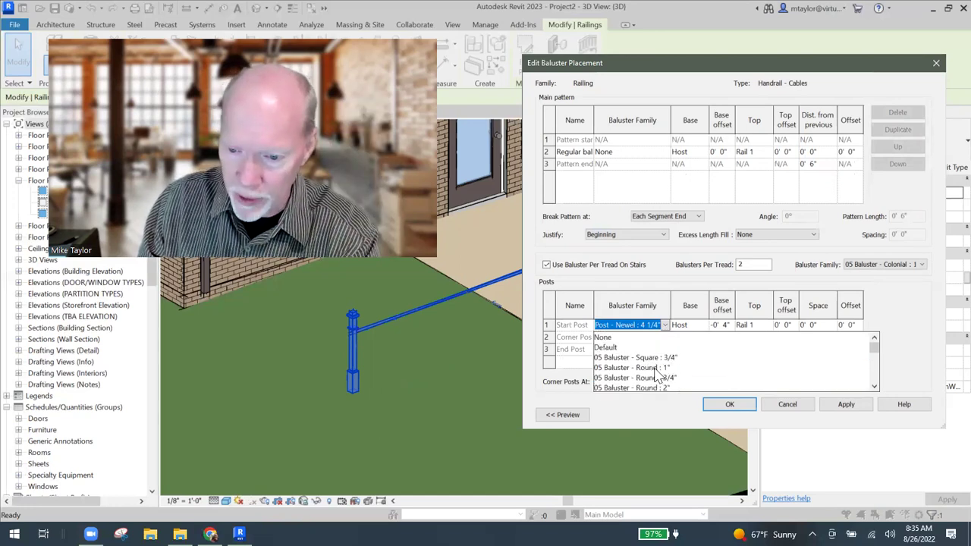
{"action": "left_click", "coordinate": [656, 368]}
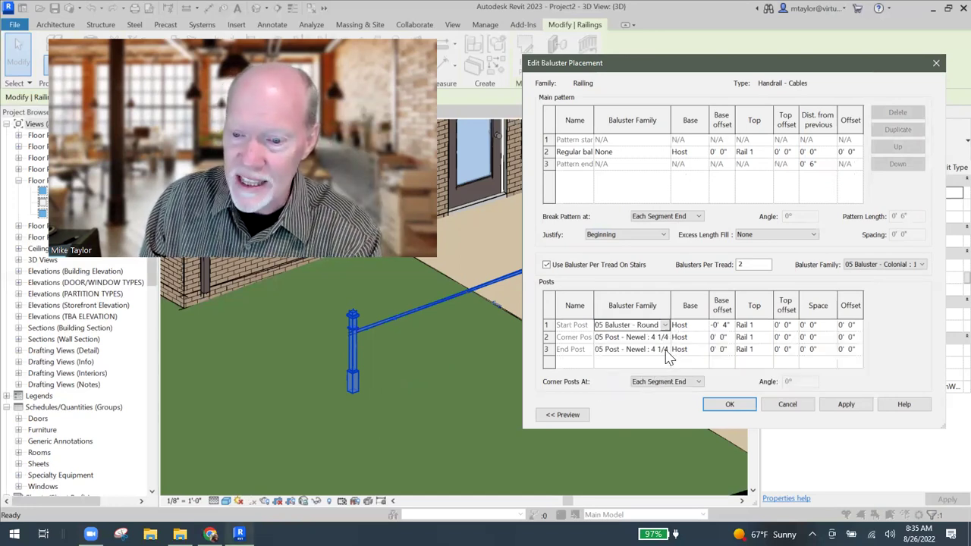
{"action": "left_click", "coordinate": [665, 351]}
{"action": "scroll", "coordinate": [672, 394], "scroll_direction": "up", "scroll_amount": 3}
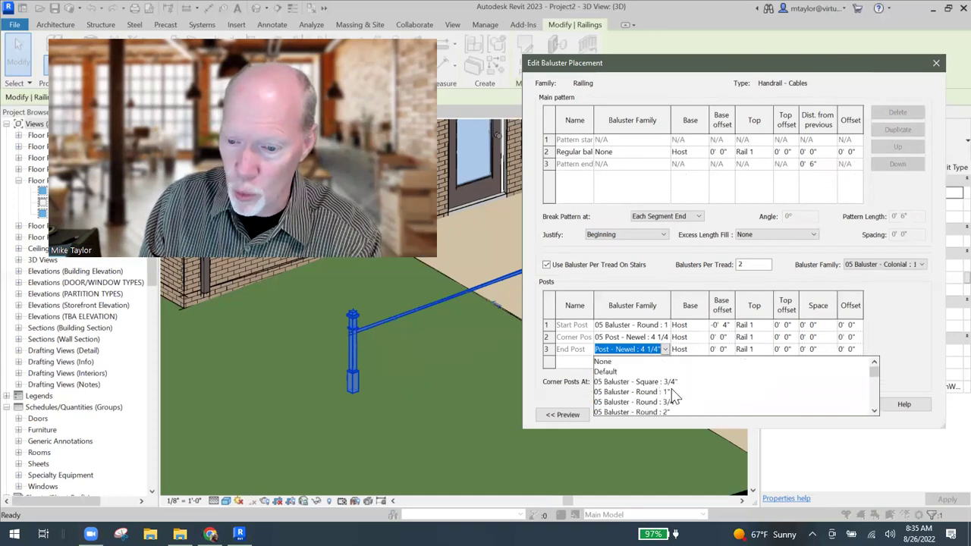
{"action": "left_click", "coordinate": [668, 392]}
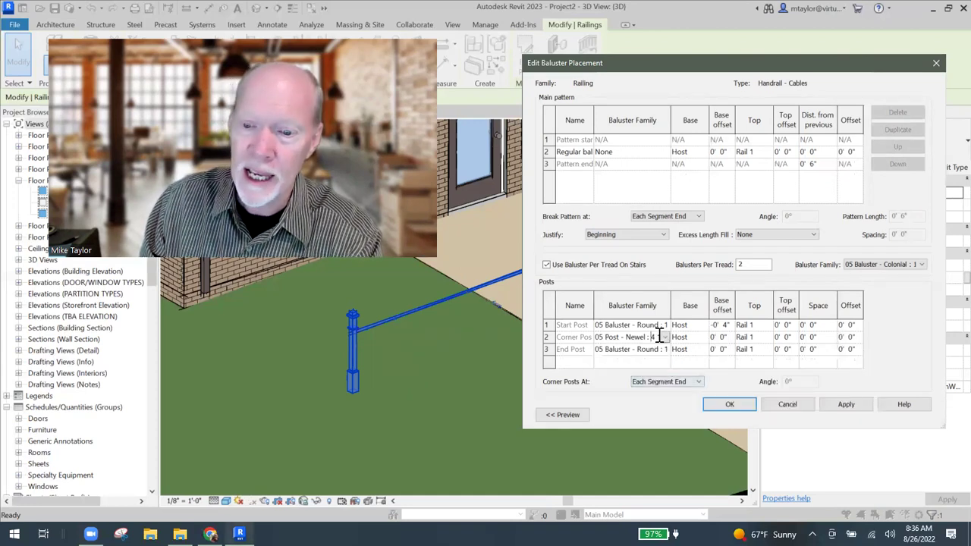
{"action": "left_click", "coordinate": [665, 338]}
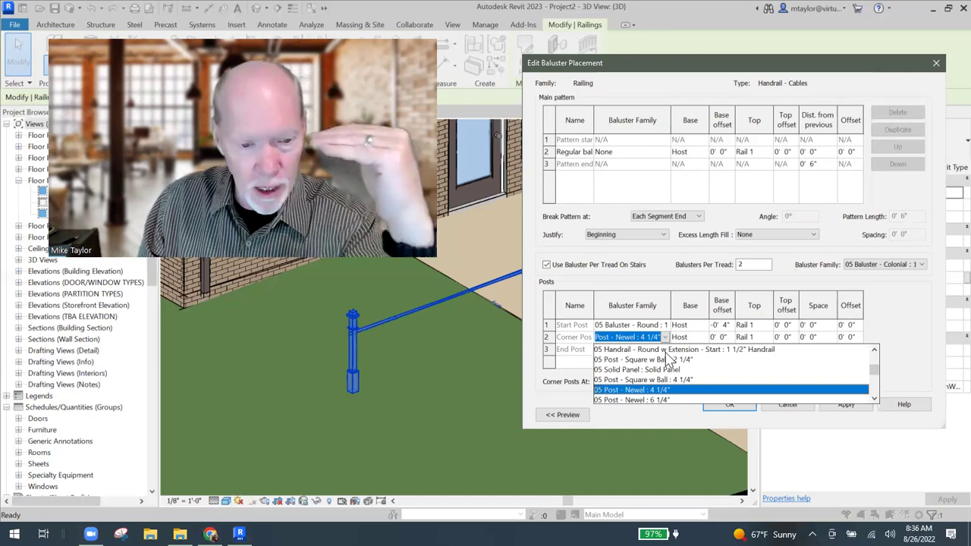
{"action": "scroll", "coordinate": [666, 363], "scroll_direction": "down", "scroll_amount": 3}
{"action": "scroll", "coordinate": [650, 369], "scroll_direction": "up", "scroll_amount": 5}
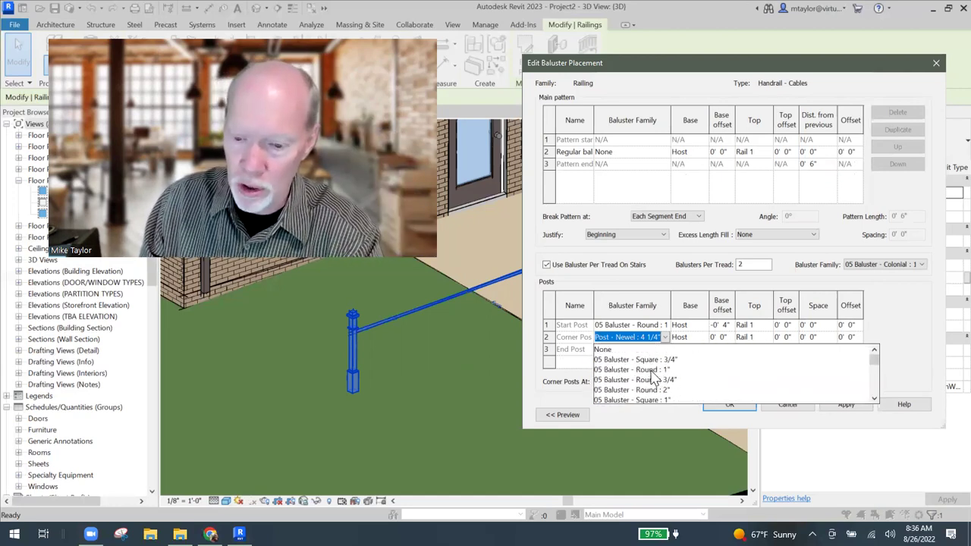
{"action": "left_click", "coordinate": [651, 371]}
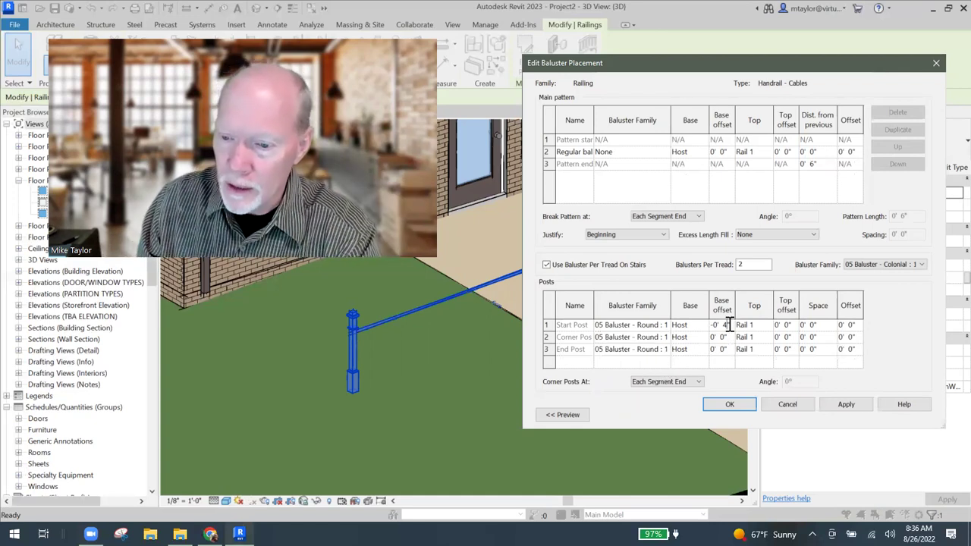
Change the Start post's base offset to 0' 0".
{"action": "left_click_drag", "start_coordinate": [730, 326], "coordinate": [693, 330]}
{"action": "type", "text": "0"}
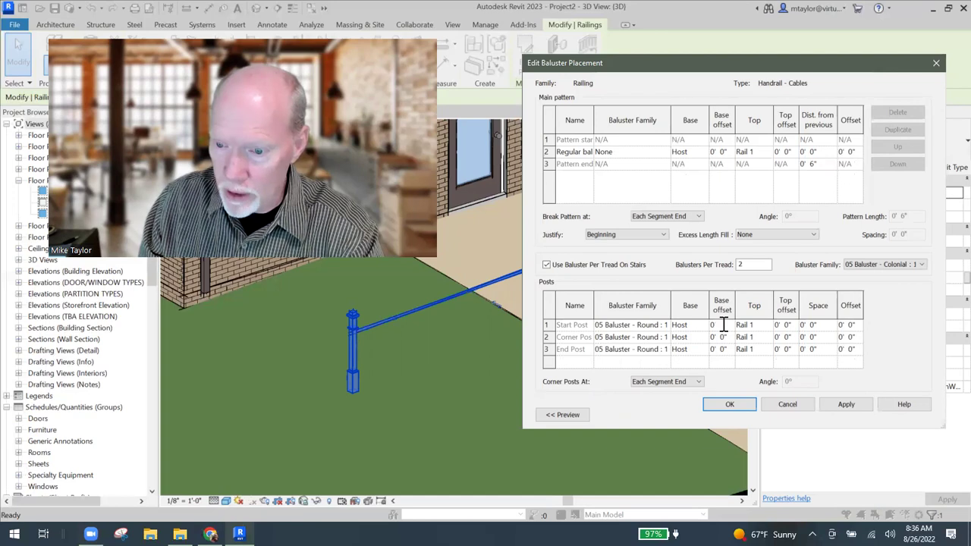
{"action": "left_click", "coordinate": [724, 332]}
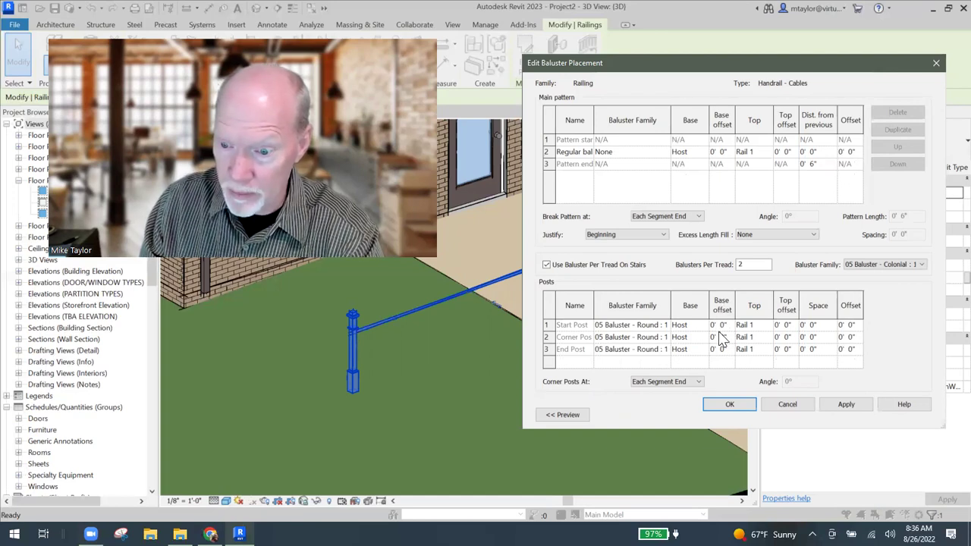
{"action": "left_click", "coordinate": [721, 337]}
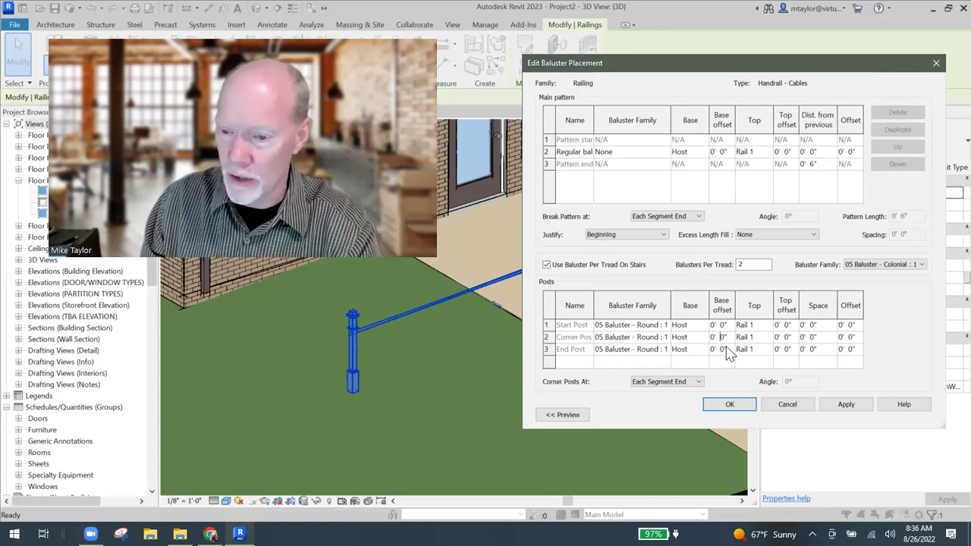
Accept and apply the round-post settings, orbit to inspect the posts, and reselect the railing.
{"action": "left_click", "coordinate": [730, 408]}
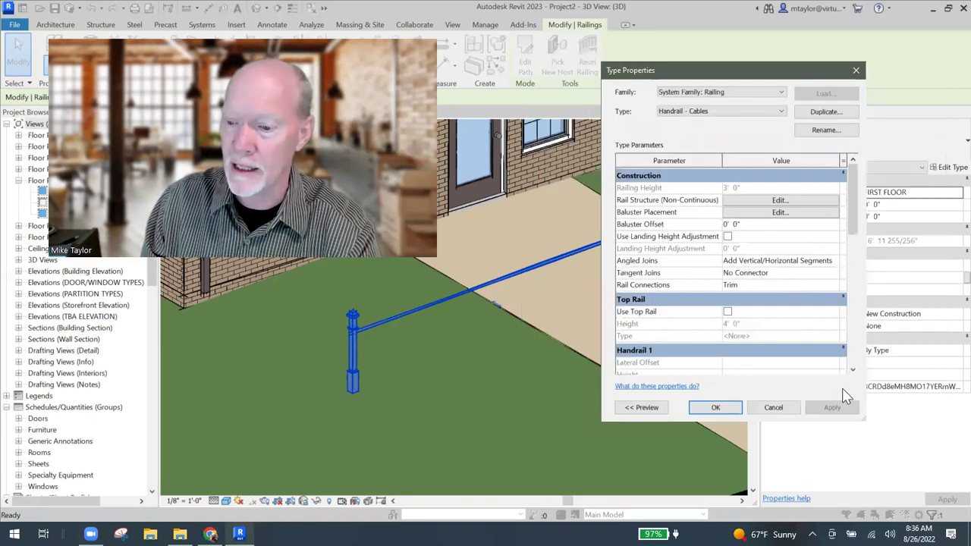
{"action": "left_click", "coordinate": [830, 407]}
{"action": "left_click", "coordinate": [715, 407]}
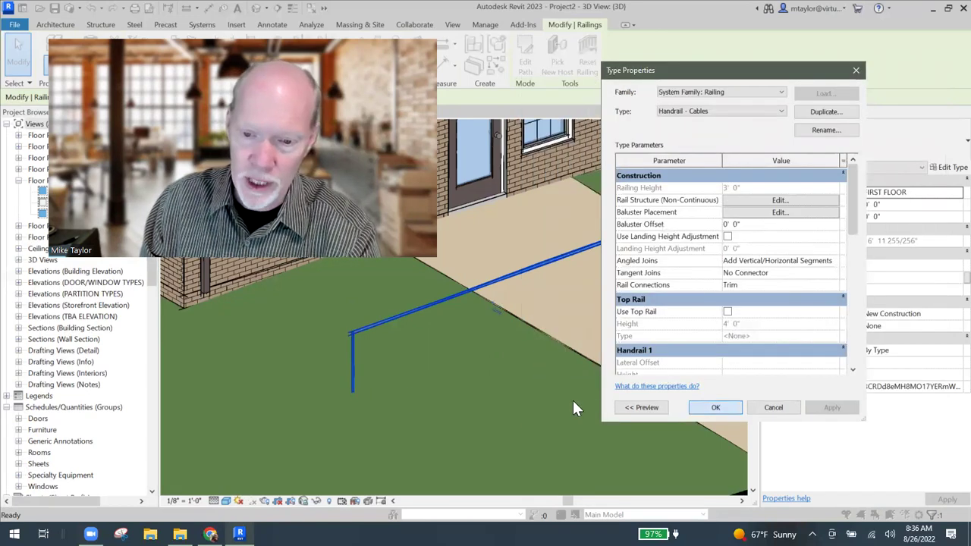
{"action": "left_click", "coordinate": [548, 401]}
{"action": "middle_click_drag", "start_coordinate": [490, 380], "coordinate": [429, 385], "text": "shift"}
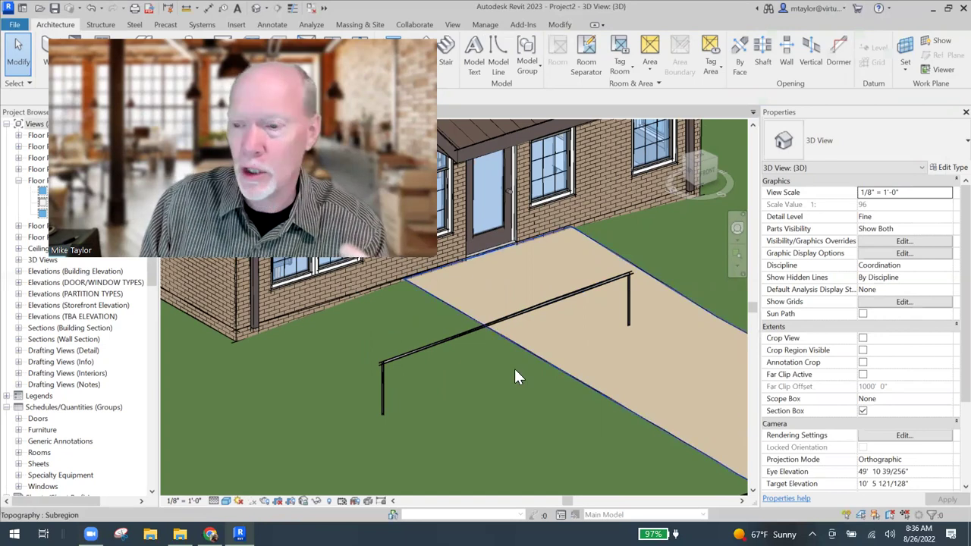
{"action": "left_click", "coordinate": [461, 377]}
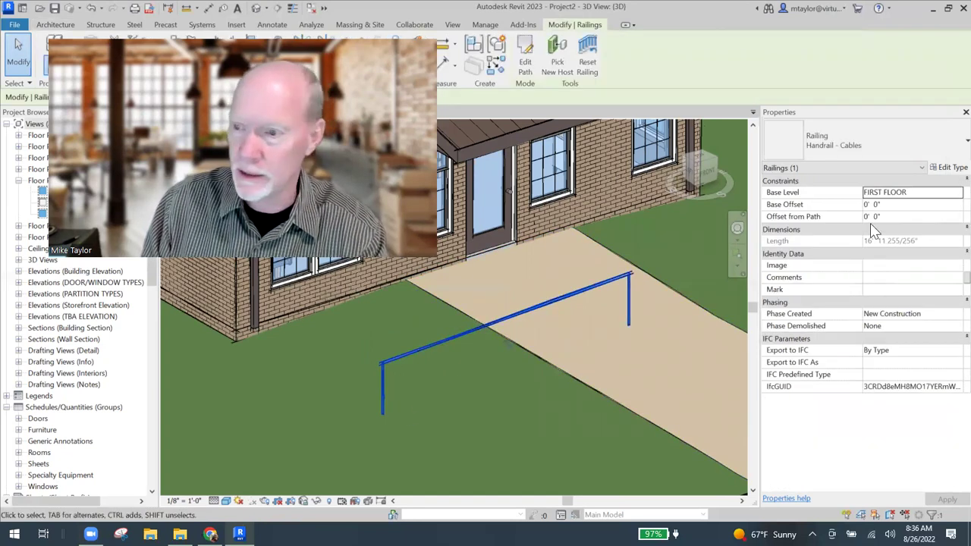
Insert a new rail into the Handrail - Cables rail structure and start renaming it Cable 1.
{"action": "left_click", "coordinate": [951, 168]}
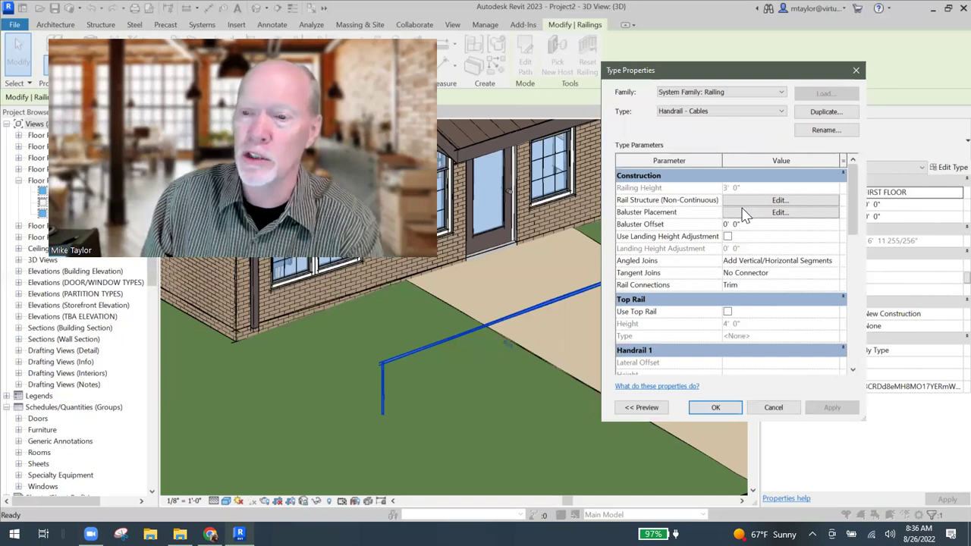
{"action": "left_click", "coordinate": [779, 200]}
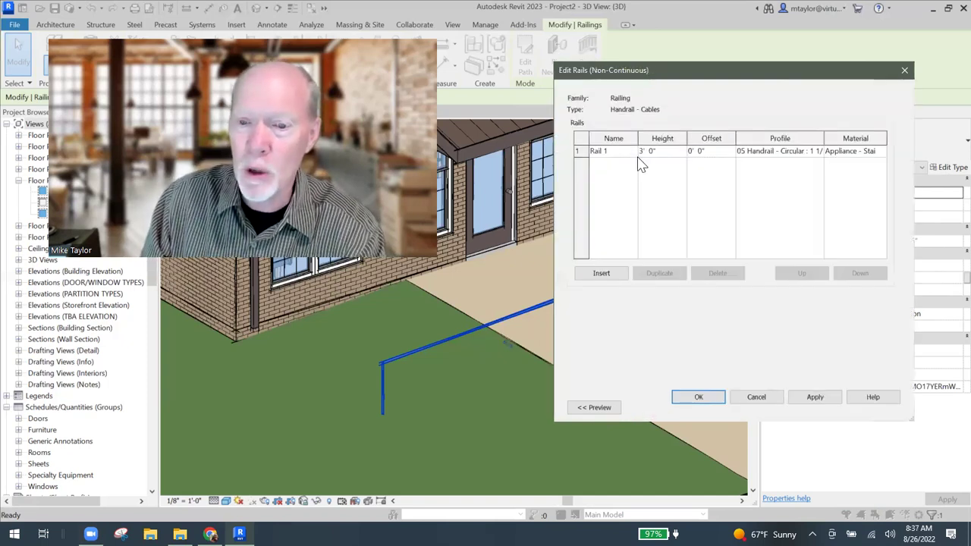
{"action": "left_click", "coordinate": [601, 275]}
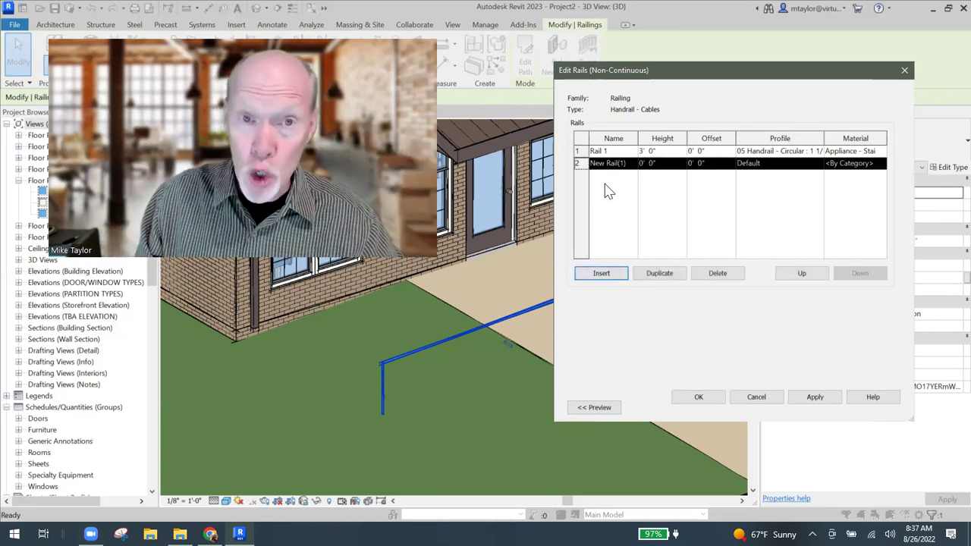
{"action": "left_click", "coordinate": [630, 166]}
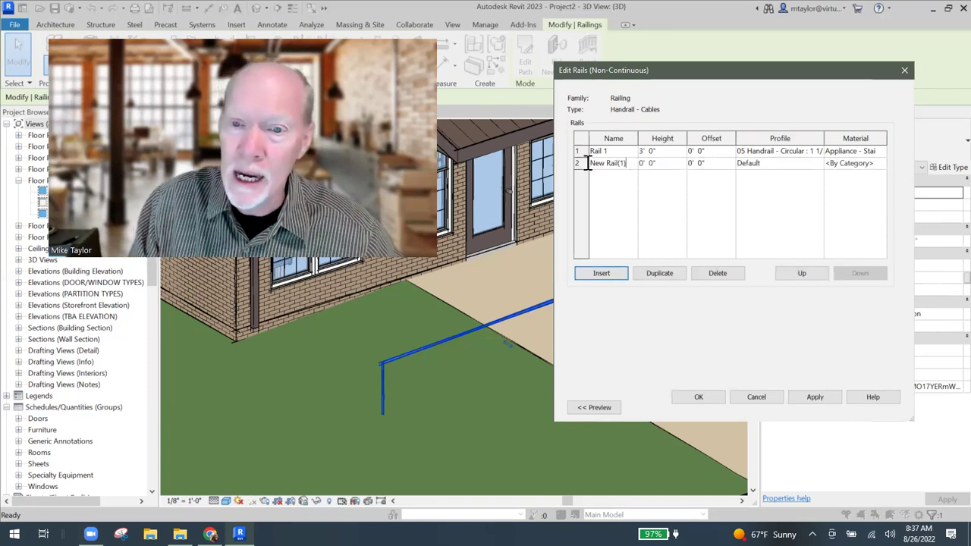
{"action": "key", "text": "ctrl+a"}
{"action": "type", "text": "C"}
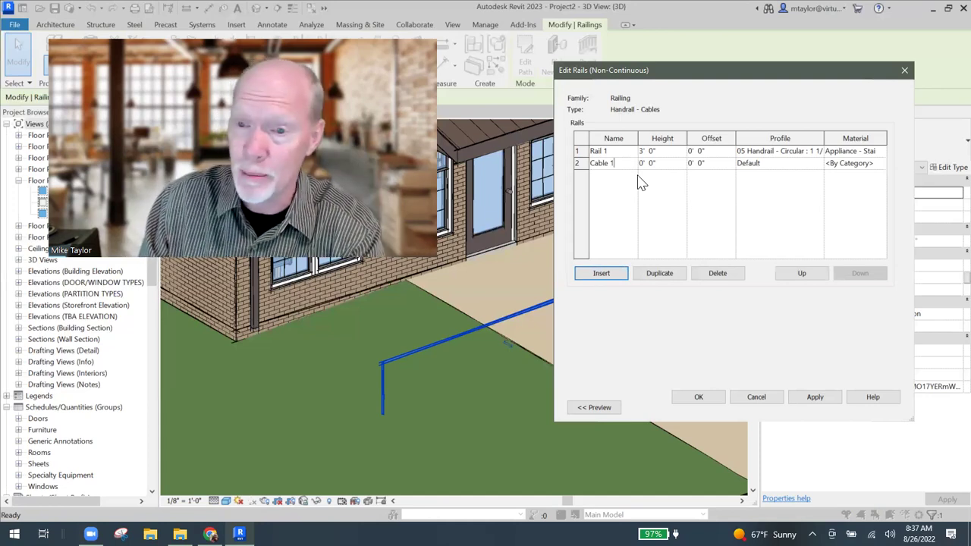
Commit the name Cable 1, set its height to 2' 6", and keep the Default profile.
{"action": "left_click", "coordinate": [667, 163]}
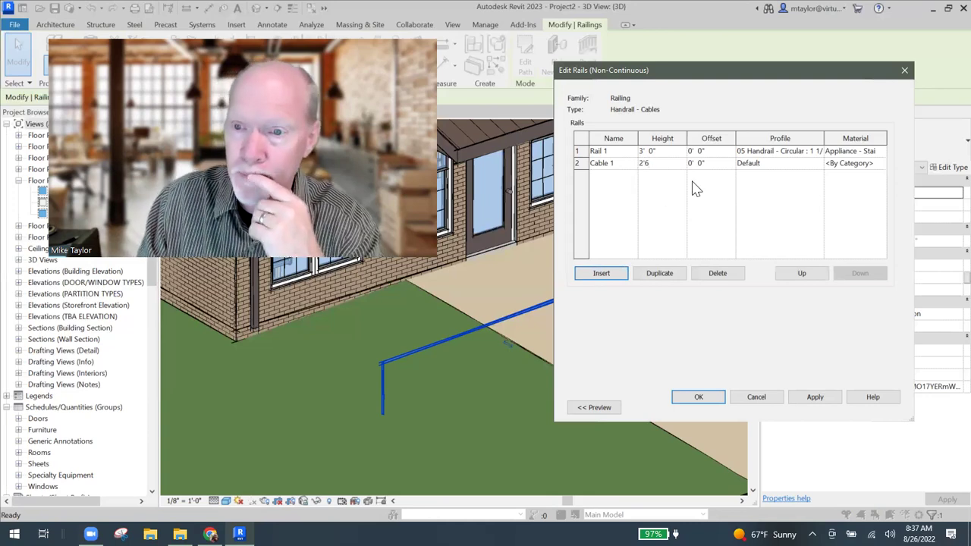
{"action": "left_click", "coordinate": [717, 163]}
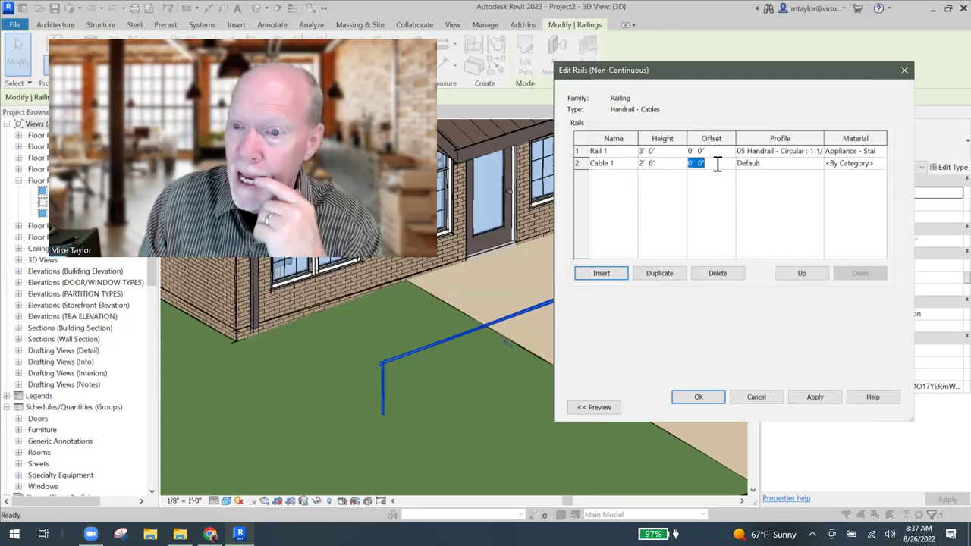
{"action": "left_click", "coordinate": [780, 164]}
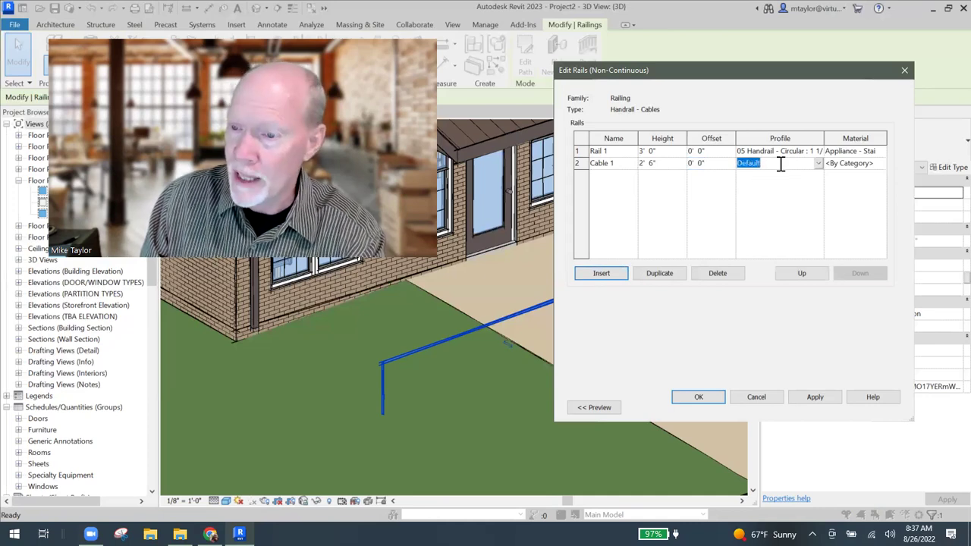
{"action": "left_click", "coordinate": [819, 163]}
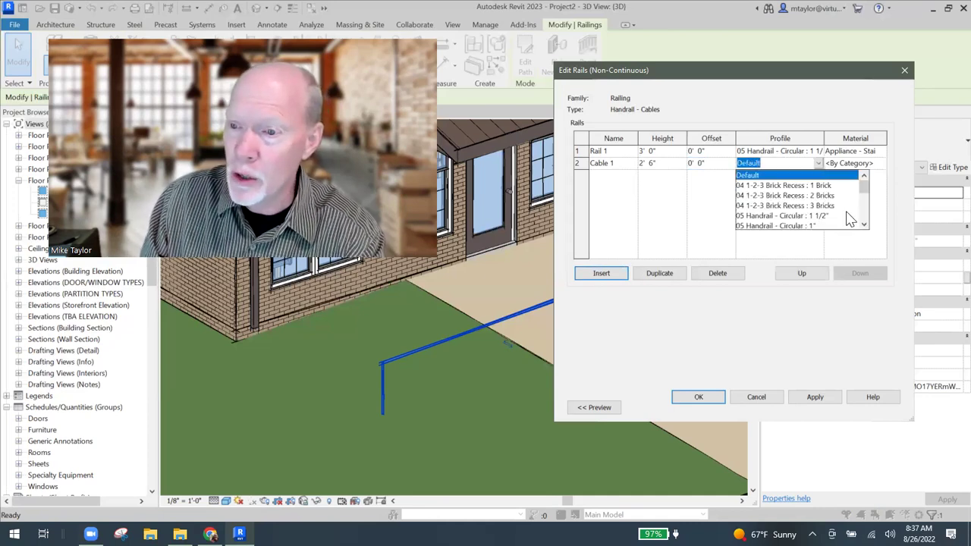
{"action": "mouse_move", "coordinate": [868, 193]}
{"action": "left_mouse_down"}
{"action": "mouse_move", "coordinate": [868, 212]}
{"action": "mouse_move", "coordinate": [868, 182]}
{"action": "left_mouse_up"}
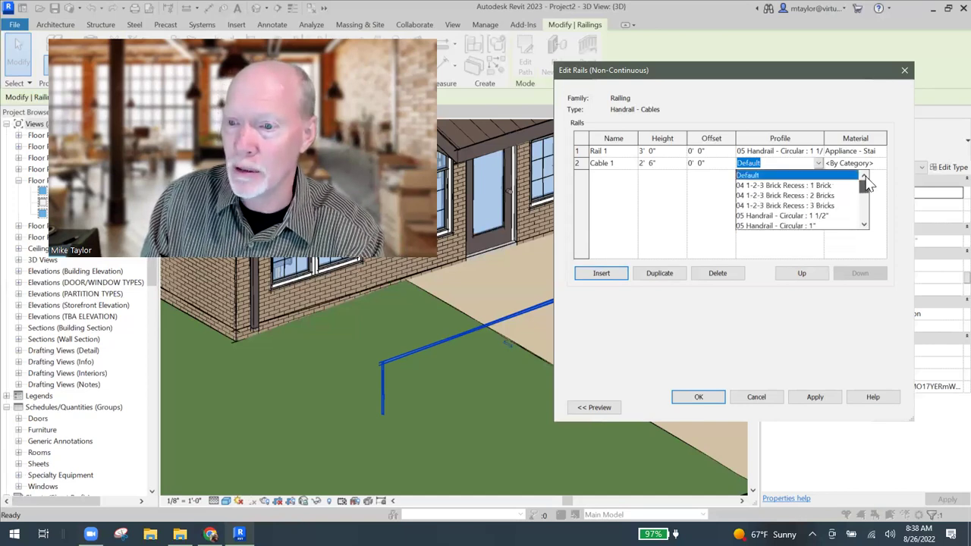
{"action": "left_click", "coordinate": [713, 216]}
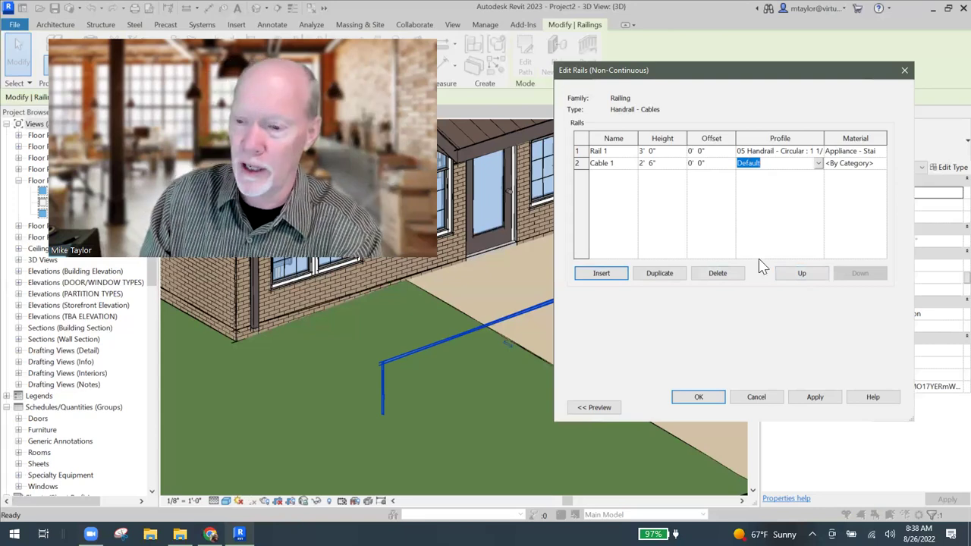
Confirm the Edit Rails and Type Properties changes, then deselect to see Cable 1 below the top rail.
{"action": "left_click", "coordinate": [700, 403]}
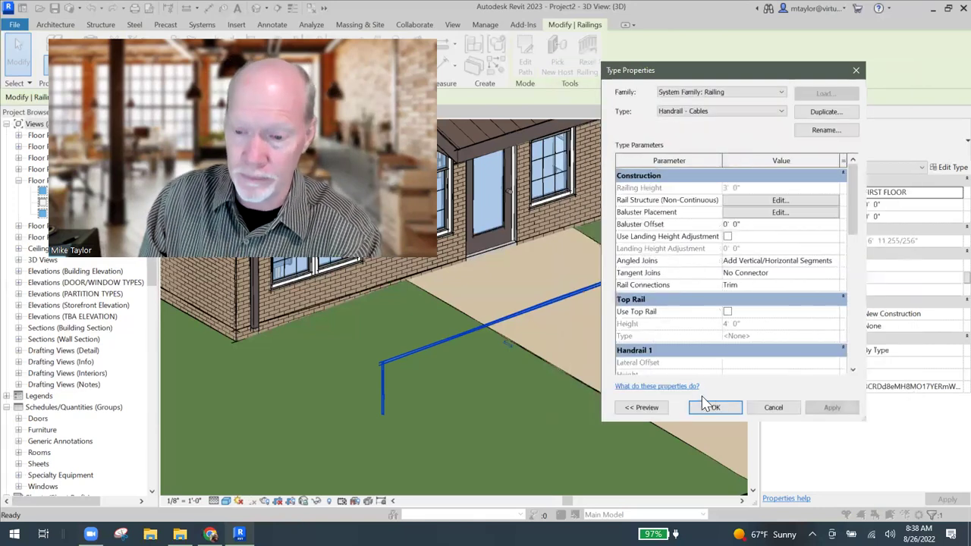
{"action": "left_click", "coordinate": [715, 409]}
{"action": "left_click", "coordinate": [416, 400]}
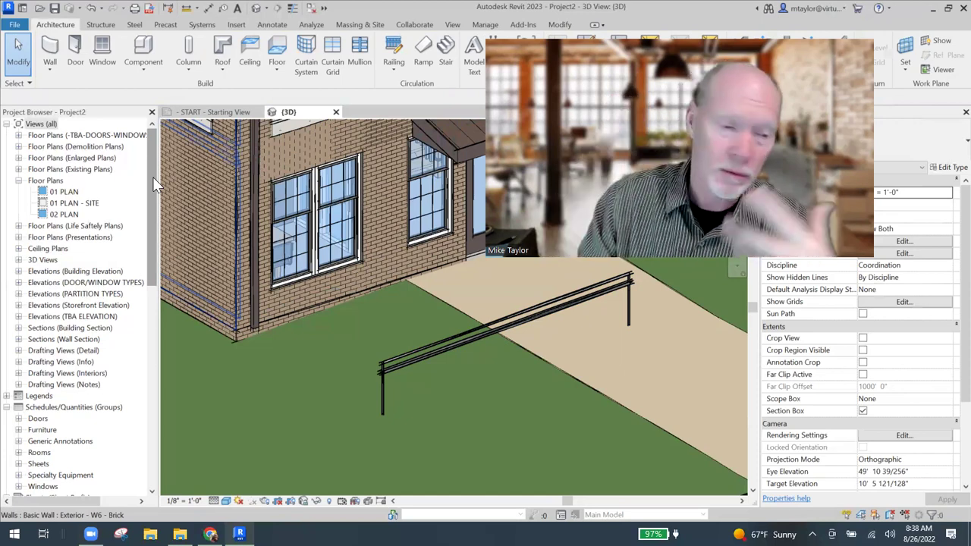
Expand Families > Profiles in the Project Browser to list the 05 Handrail - Circular 1 1/2" and 1" types.
{"action": "left_click_drag", "start_coordinate": [150, 187], "coordinate": [155, 372]}
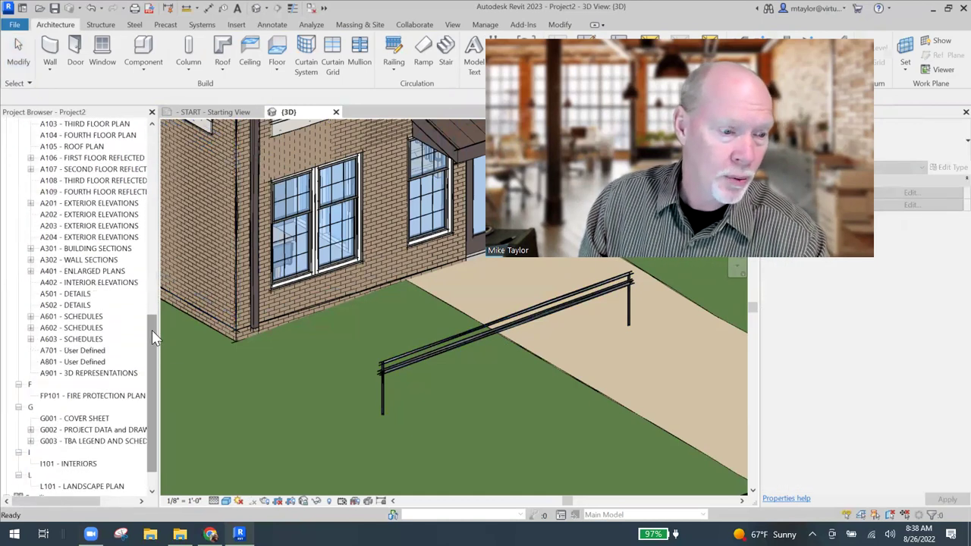
{"action": "left_click_drag", "start_coordinate": [151, 334], "coordinate": [152, 345]}
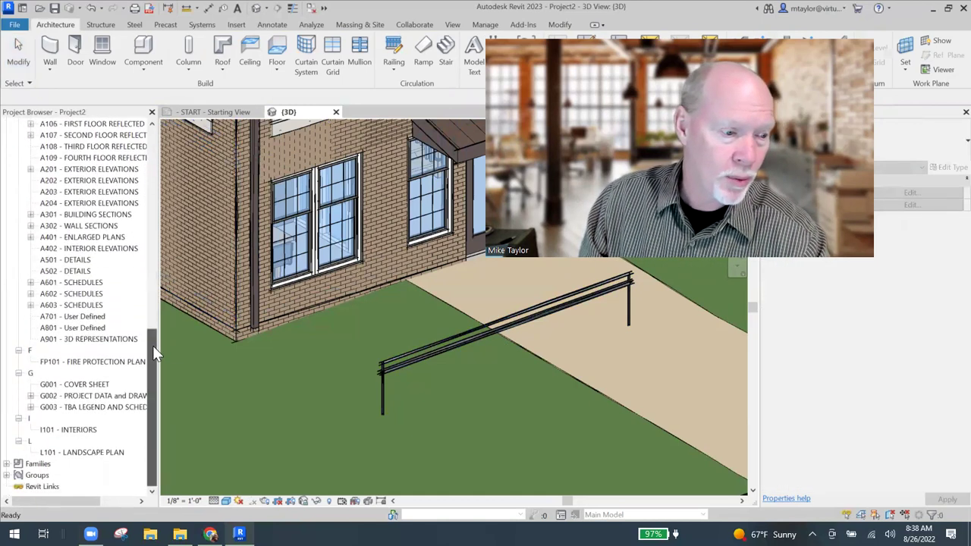
{"action": "left_click", "coordinate": [8, 464]}
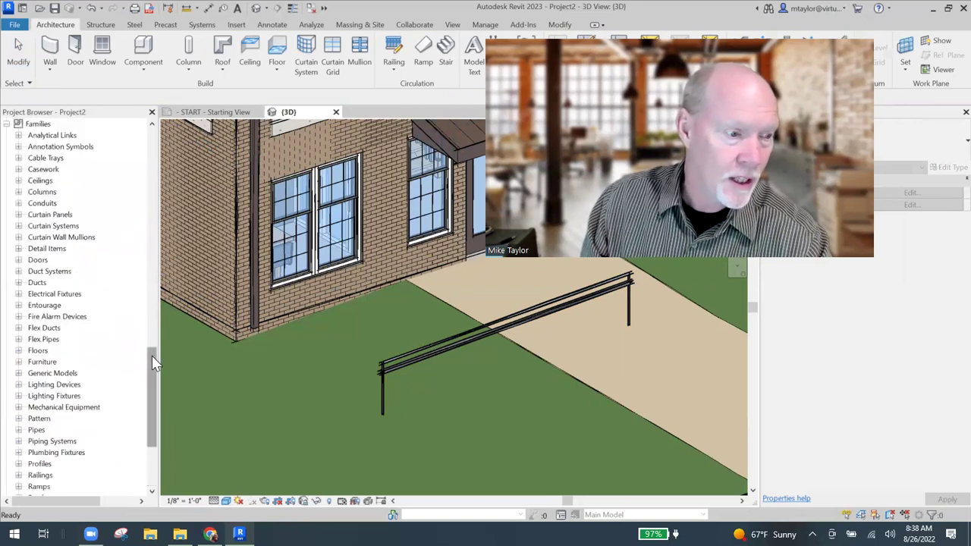
{"action": "left_click_drag", "start_coordinate": [152, 355], "coordinate": [152, 405]}
{"action": "left_click", "coordinate": [19, 317]}
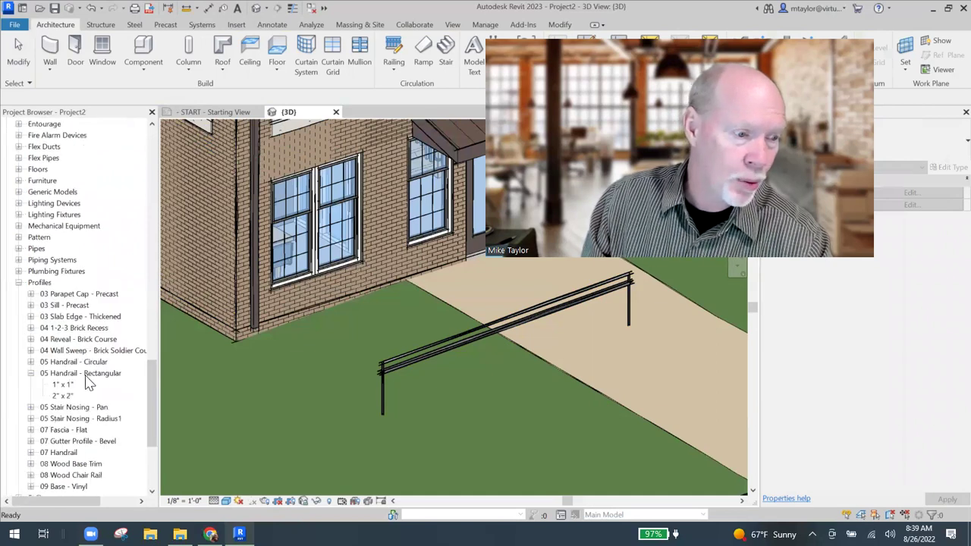
{"action": "scroll", "coordinate": [152, 390], "scroll_direction": "down", "scroll_amount": 3}
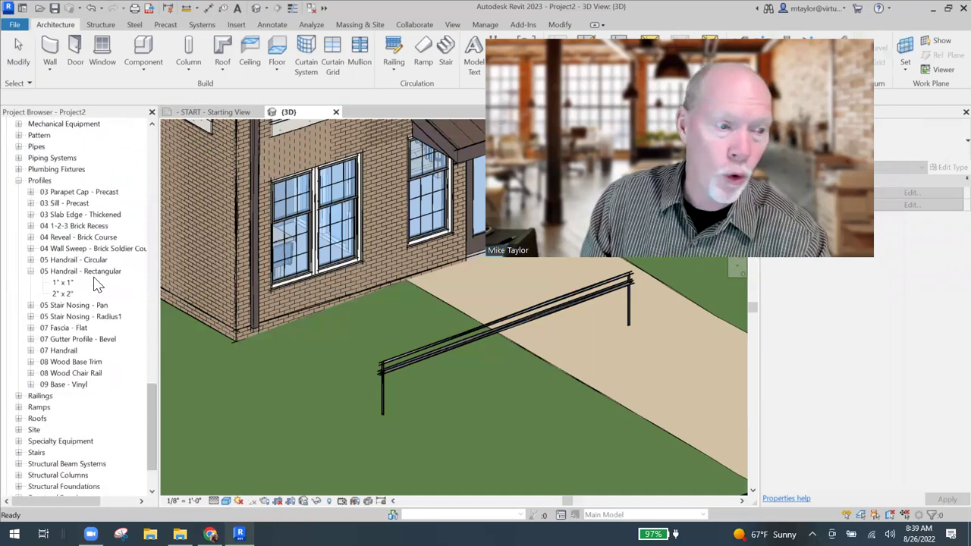
{"action": "left_click", "coordinate": [31, 270]}
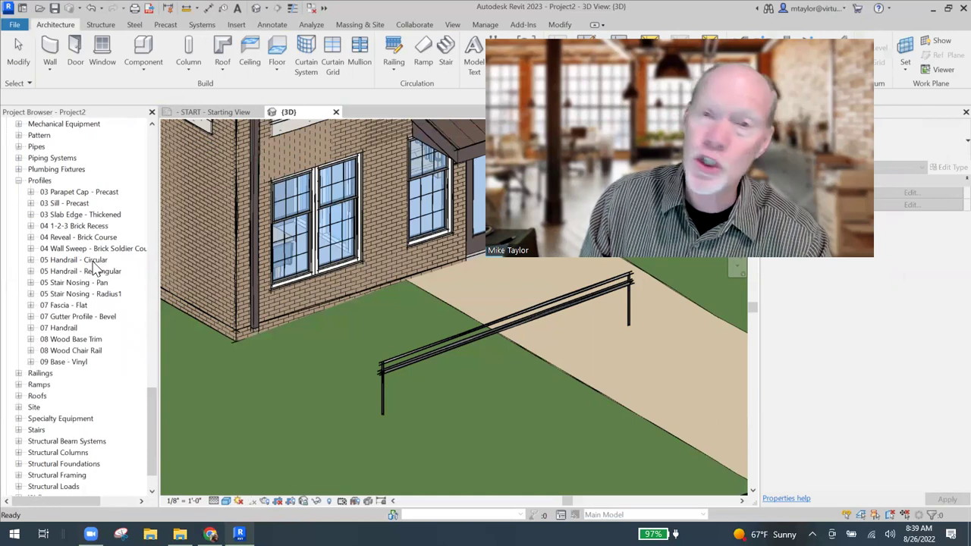
{"action": "left_click", "coordinate": [31, 260]}
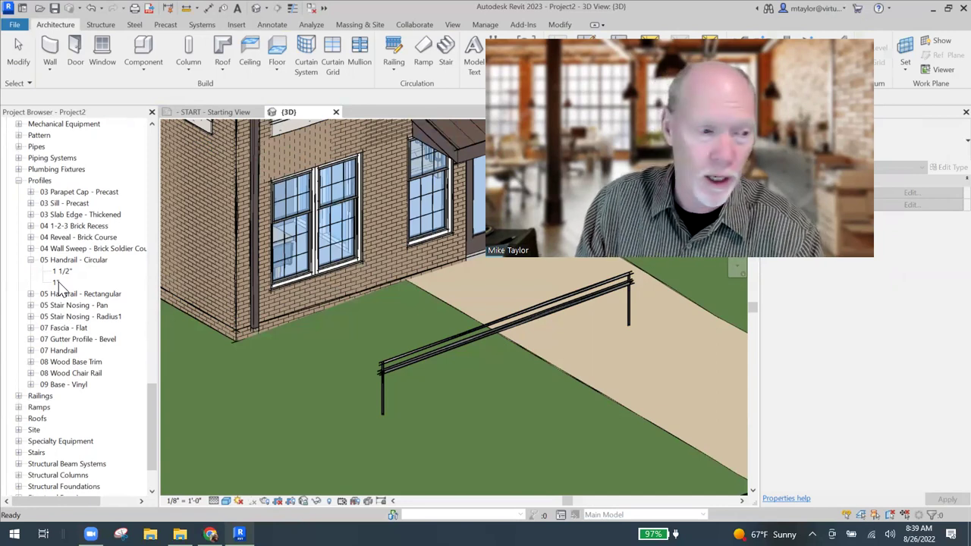
Duplicate the 1" circular profile type as a new type named 3/8" cable.
{"action": "left_click", "coordinate": [58, 282]}
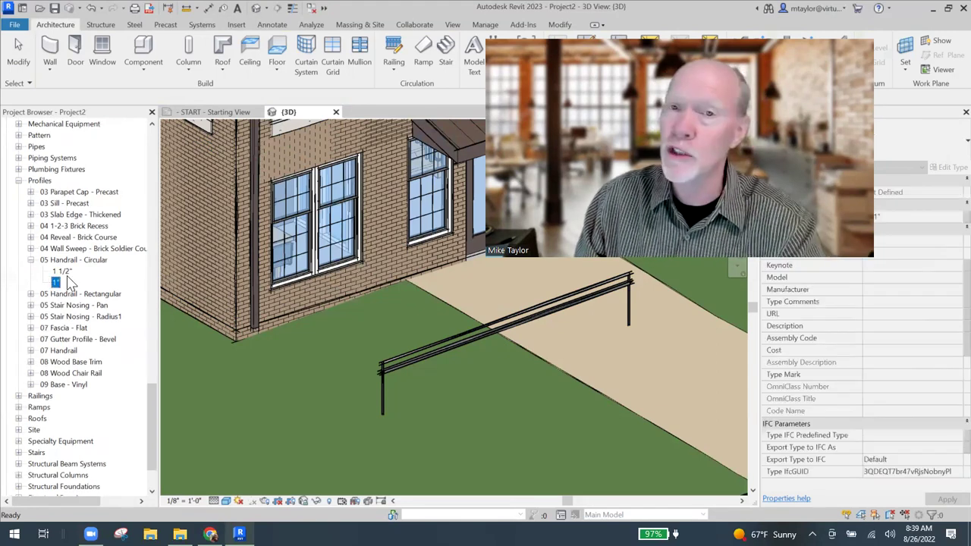
{"action": "right_click", "coordinate": [55, 282]}
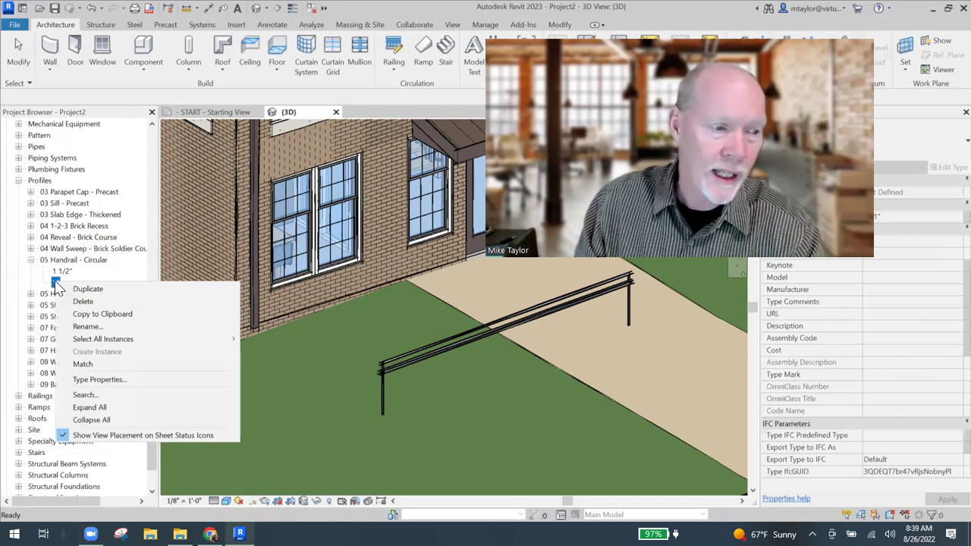
{"action": "left_click", "coordinate": [80, 286]}
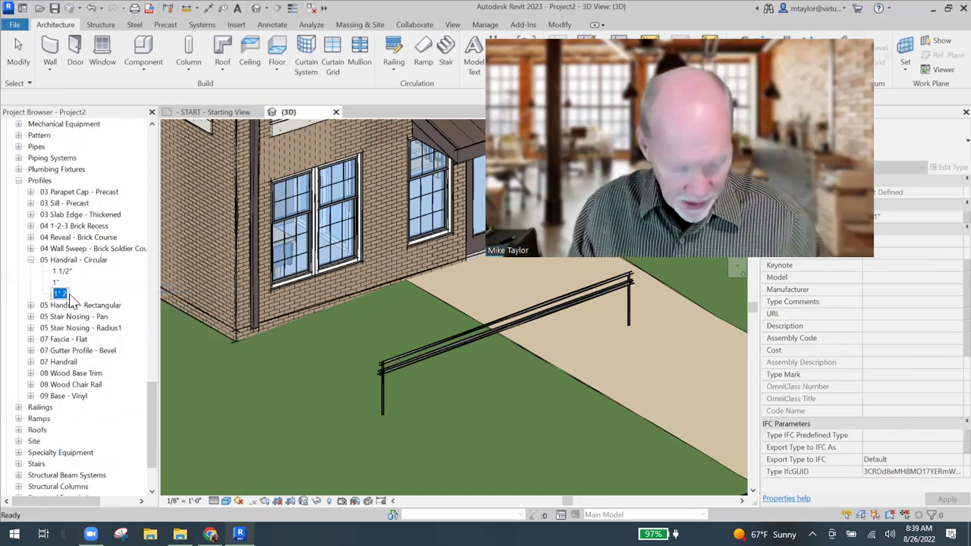
{"action": "type", "text": "3/"}
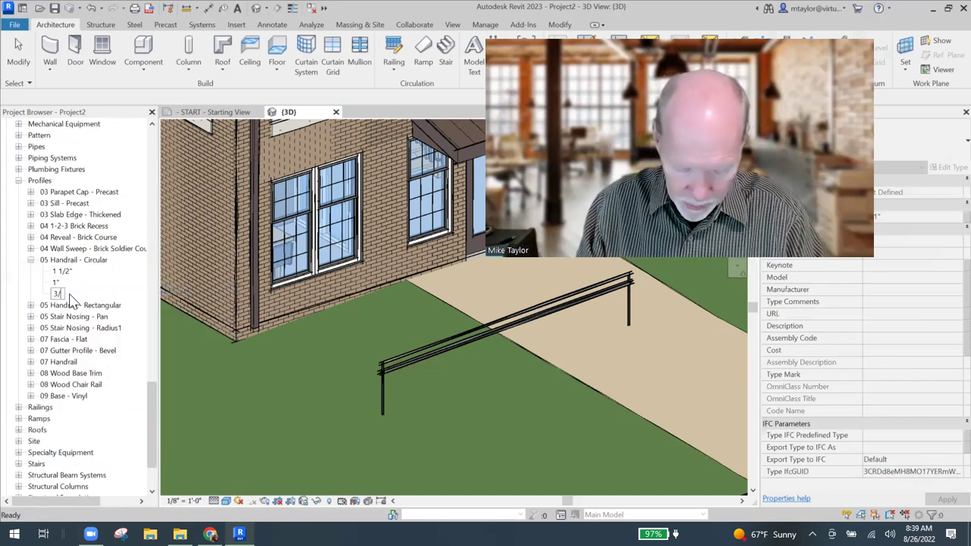
{"action": "type", "text": "8\" cable"}
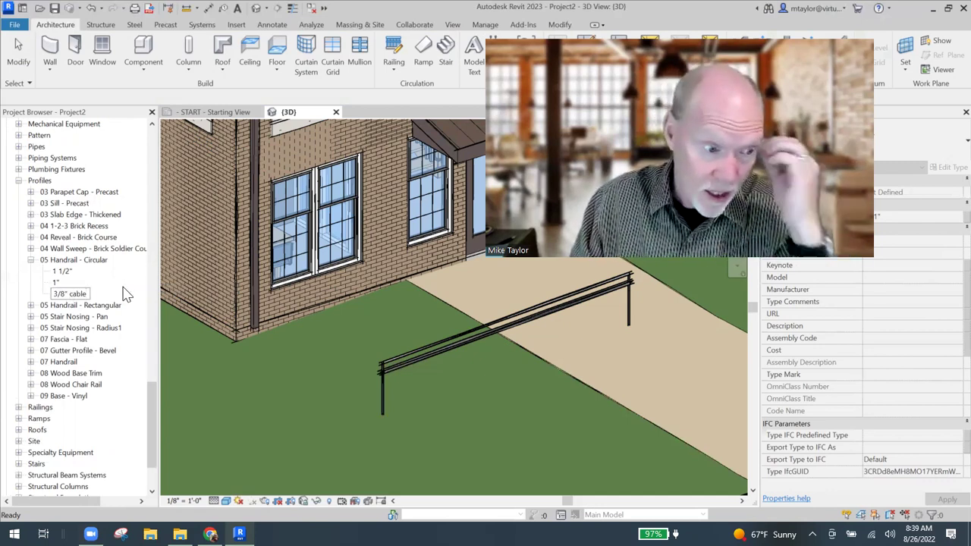
{"action": "key", "text": "Return"}
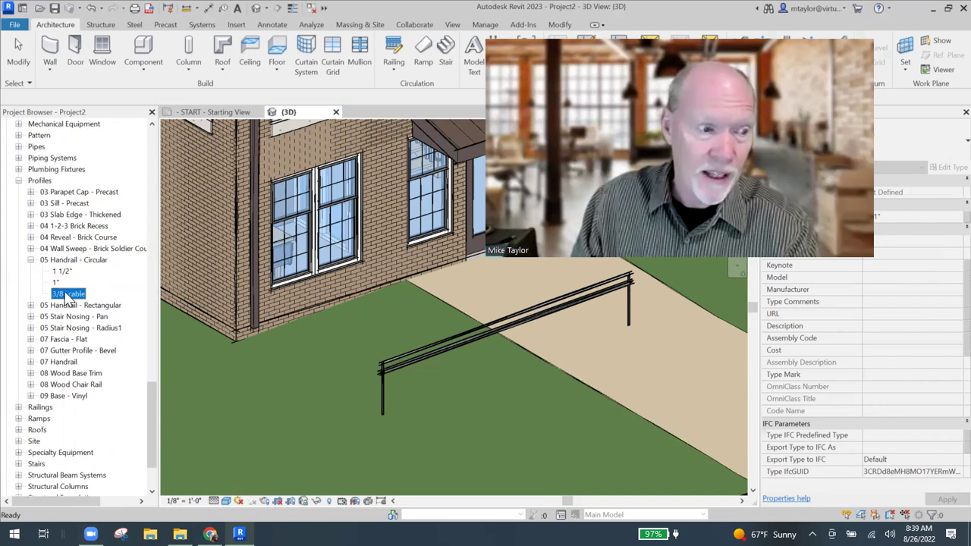
Set the 3/8" cable profile's Diameter to 3/8".
{"action": "key", "text": "Return"}
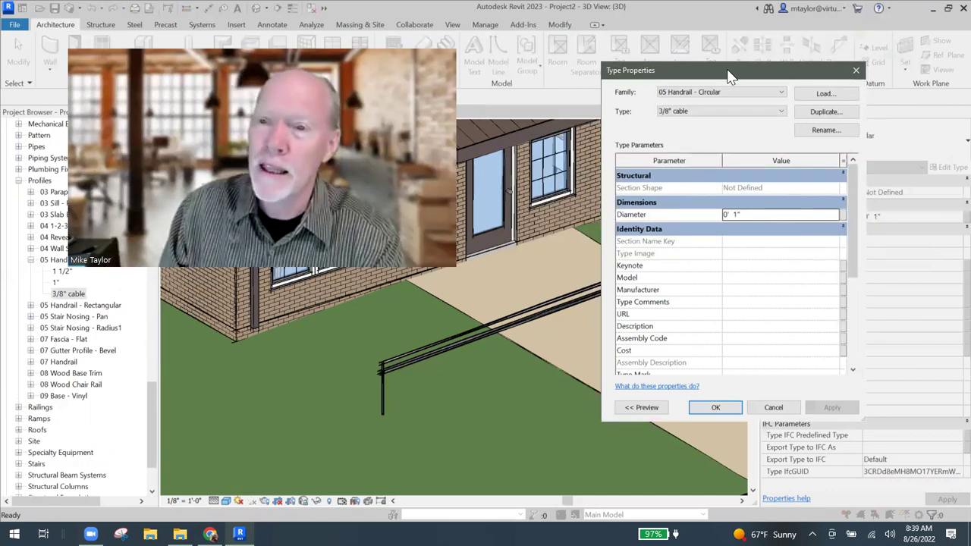
{"action": "left_click_drag", "start_coordinate": [728, 76], "coordinate": [592, 80]}
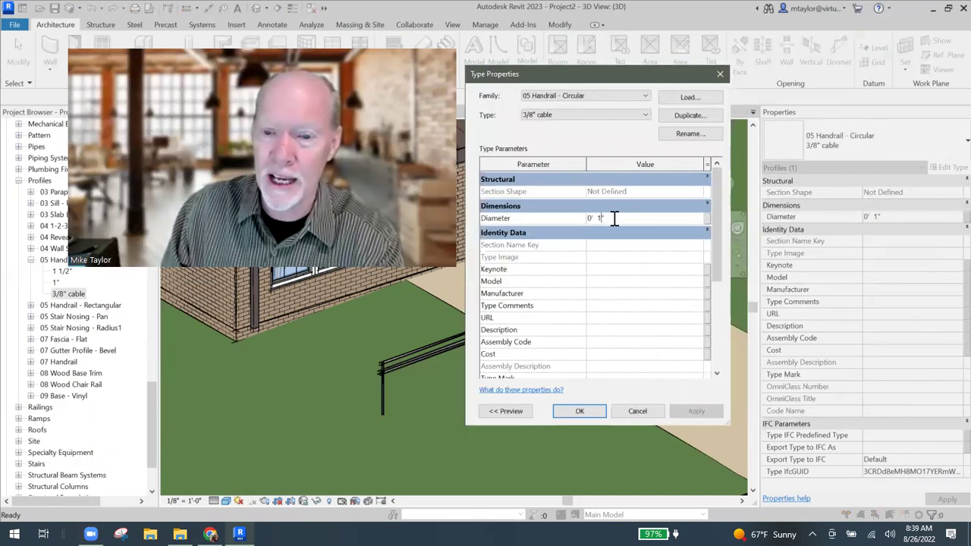
{"action": "left_click_drag", "start_coordinate": [614, 217], "coordinate": [554, 225]}
{"action": "type", "text": "3"}
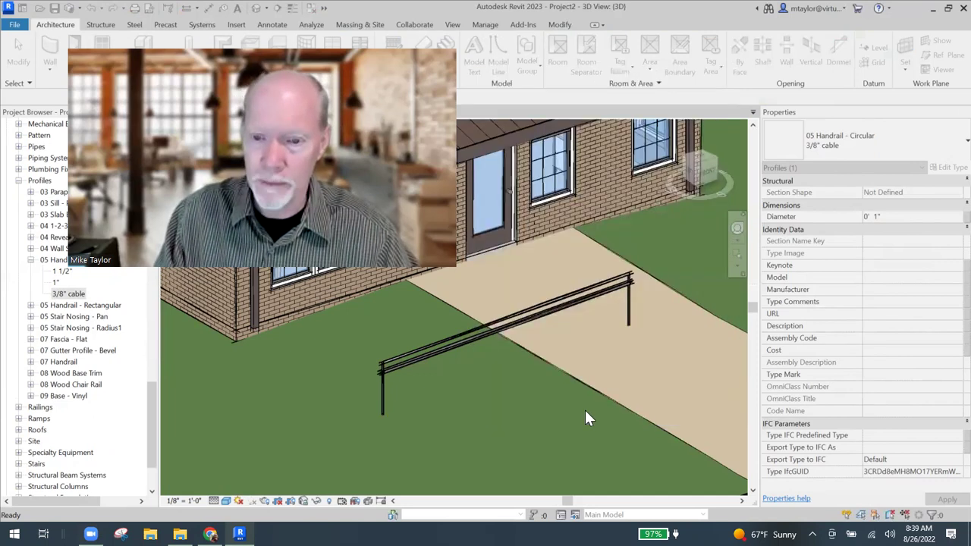
{"action": "left_click", "coordinate": [579, 411]}
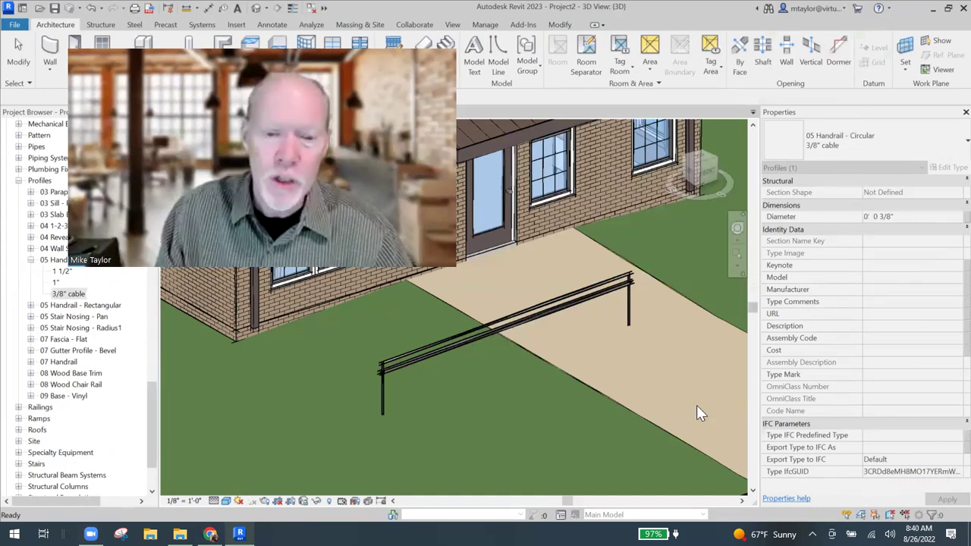
Select the cable railing and open its rail structure through Edit Type.
{"action": "left_click", "coordinate": [581, 318]}
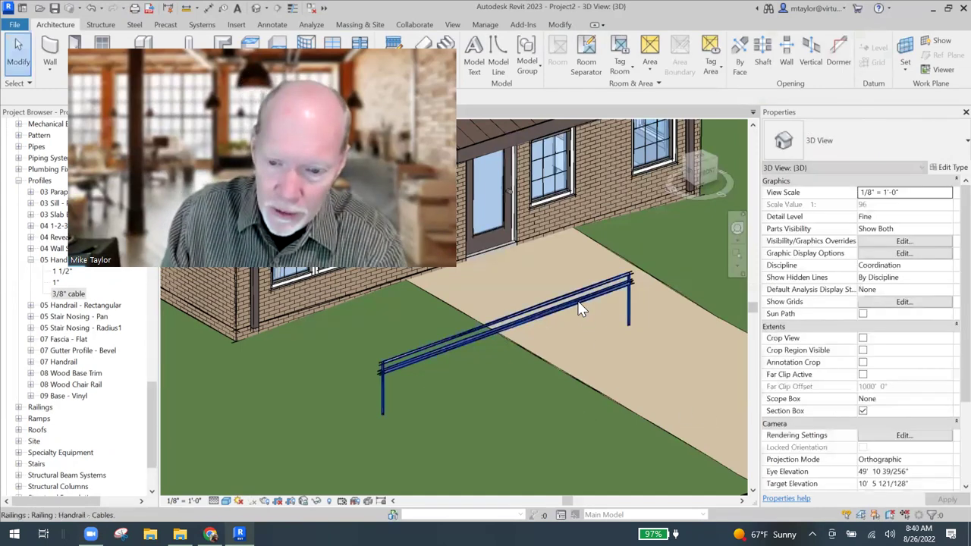
{"action": "left_click", "coordinate": [589, 355]}
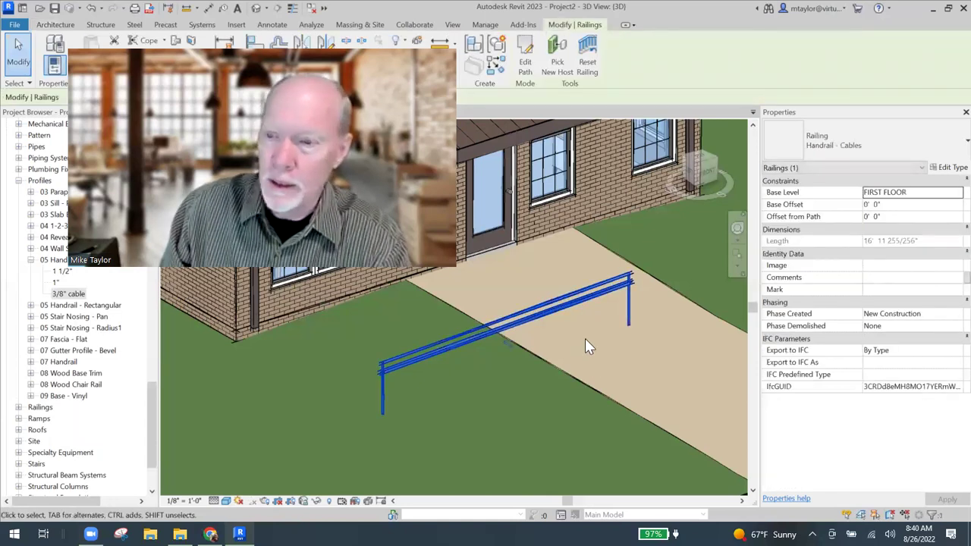
{"action": "left_click", "coordinate": [943, 169]}
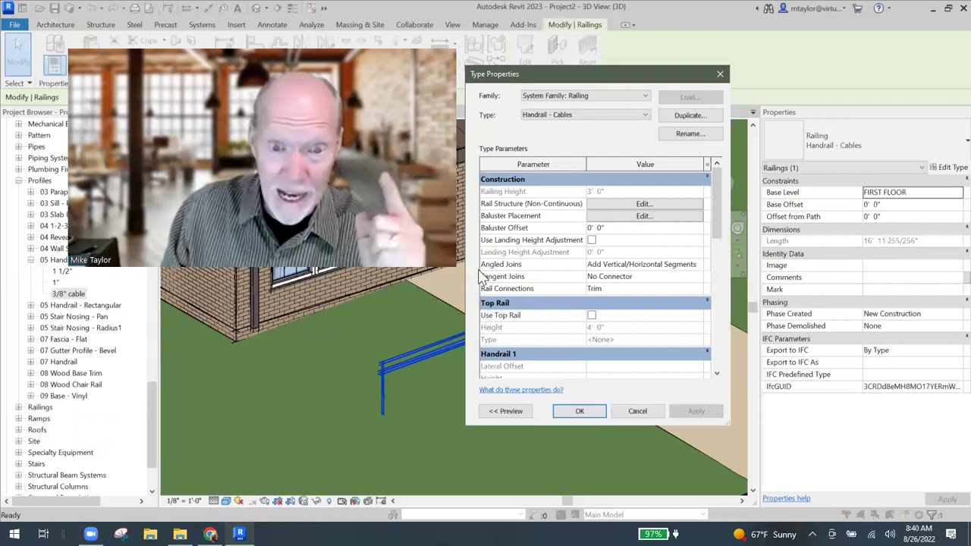
{"action": "left_click", "coordinate": [642, 204]}
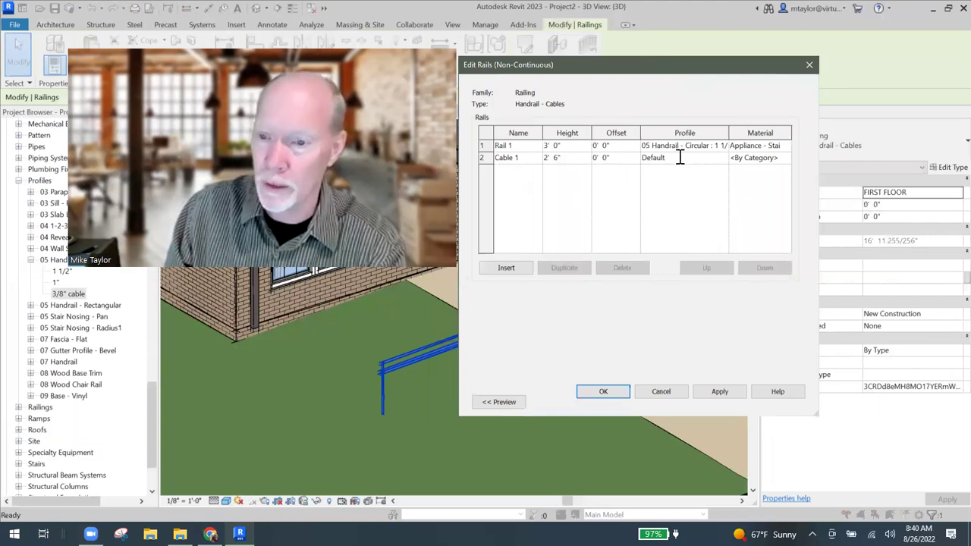
Set Cable 1's profile to 05 Handrail - Circular : 3/8" cable.
{"action": "left_click", "coordinate": [680, 157]}
{"action": "left_click", "coordinate": [723, 158]}
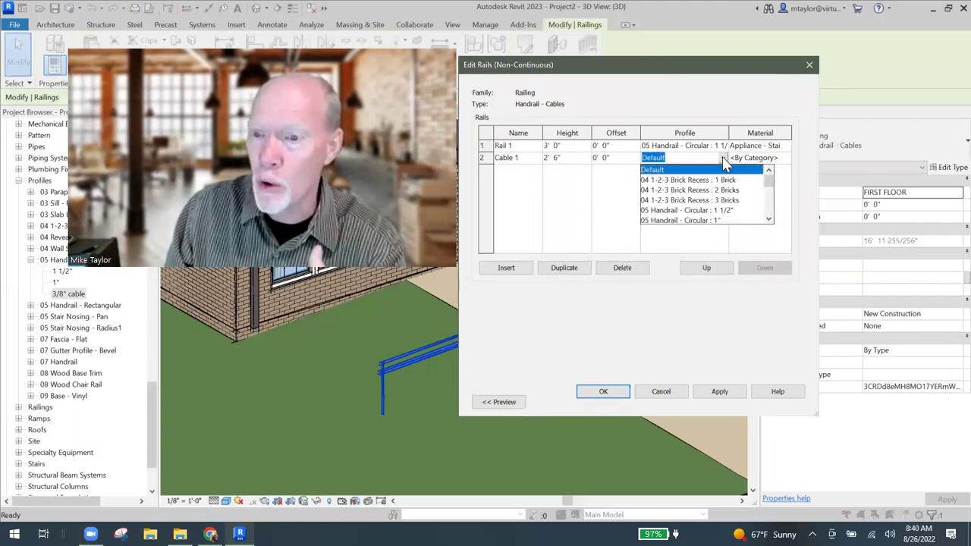
{"action": "left_click", "coordinate": [769, 220]}
{"action": "scroll", "coordinate": [728, 209], "scroll_direction": "down", "scroll_amount": 1}
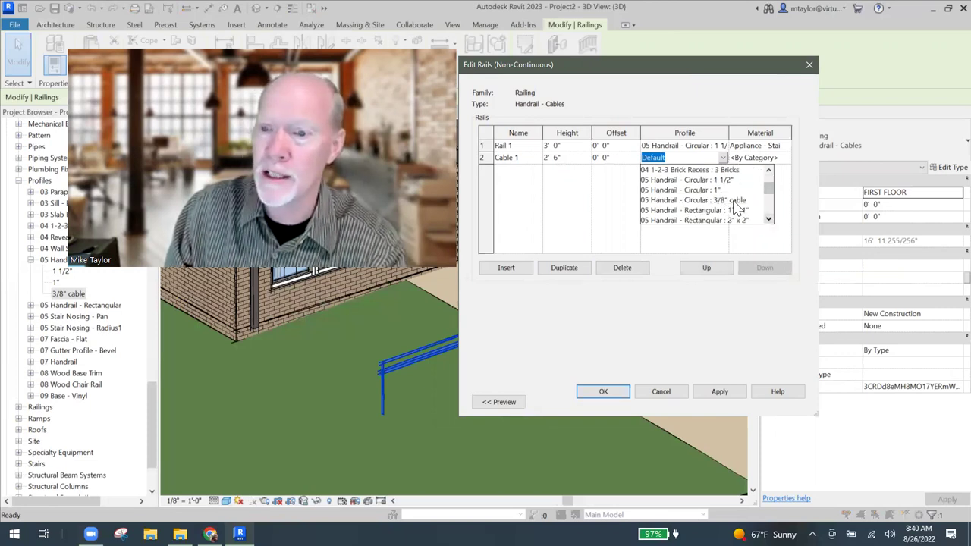
{"action": "left_click", "coordinate": [718, 202]}
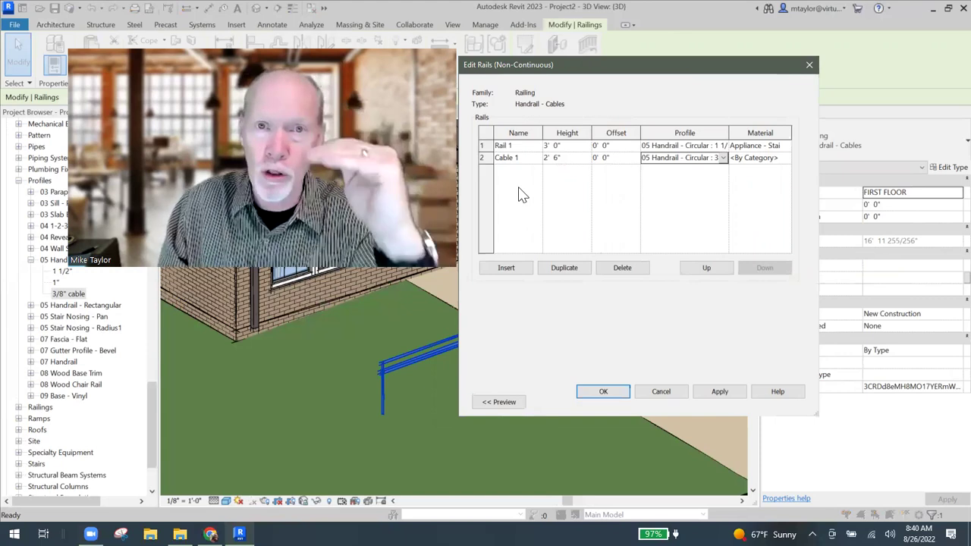
Duplicate Cable 1, lower Cable 1 to 0' 6", and make the copy Cable 2 at 1' 0".
{"action": "left_click", "coordinate": [489, 162]}
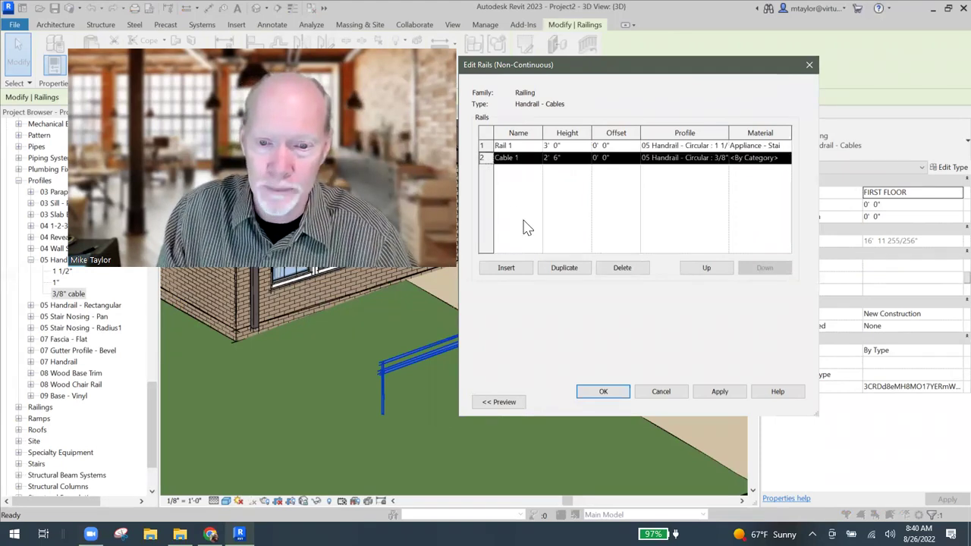
{"action": "left_click", "coordinate": [565, 269]}
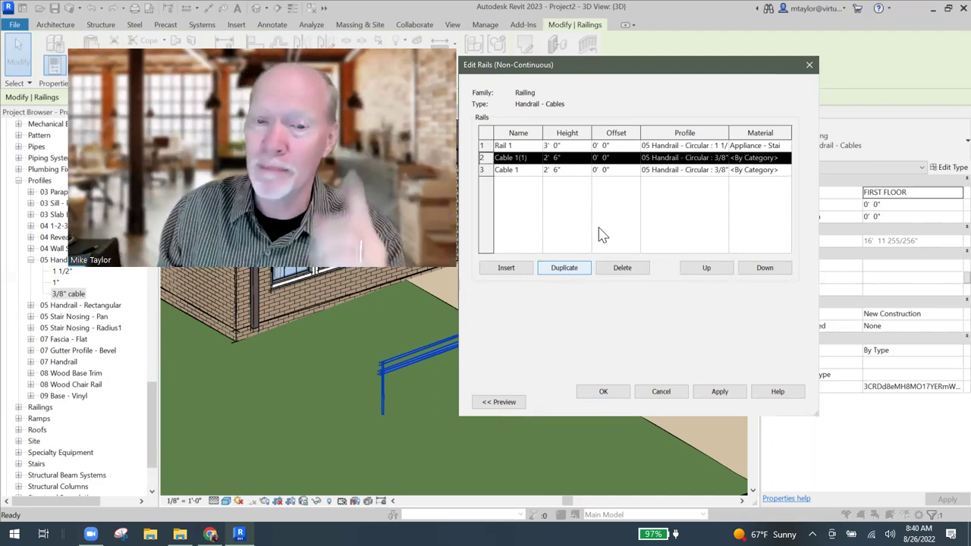
{"action": "left_click", "coordinate": [519, 170]}
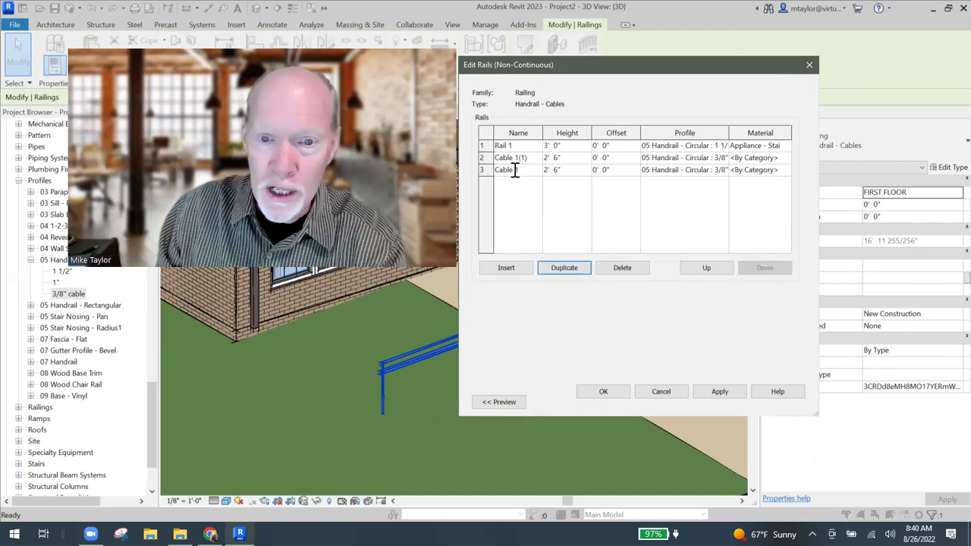
{"action": "left_click", "coordinate": [551, 170]}
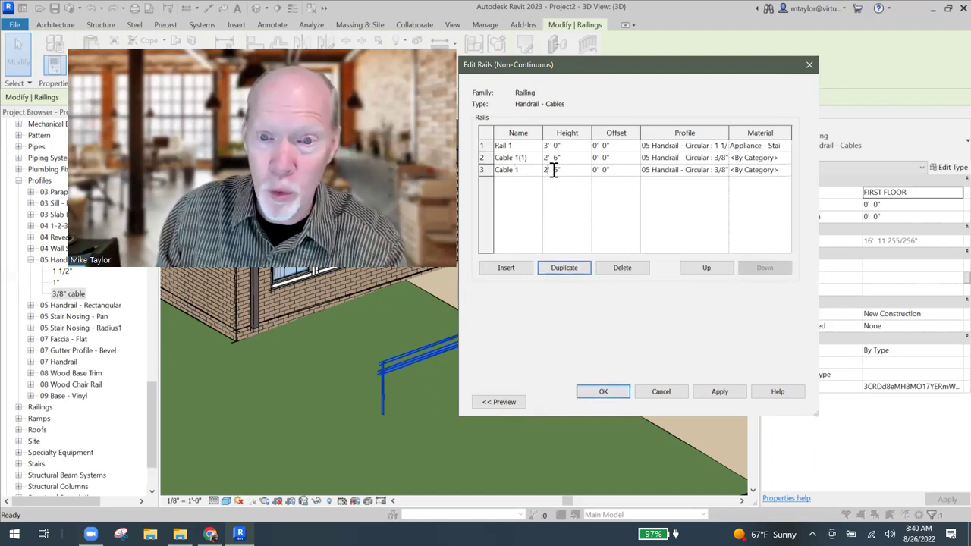
{"action": "left_click_drag", "start_coordinate": [553, 169], "coordinate": [538, 169]}
{"action": "key", "text": "BackSpace"}
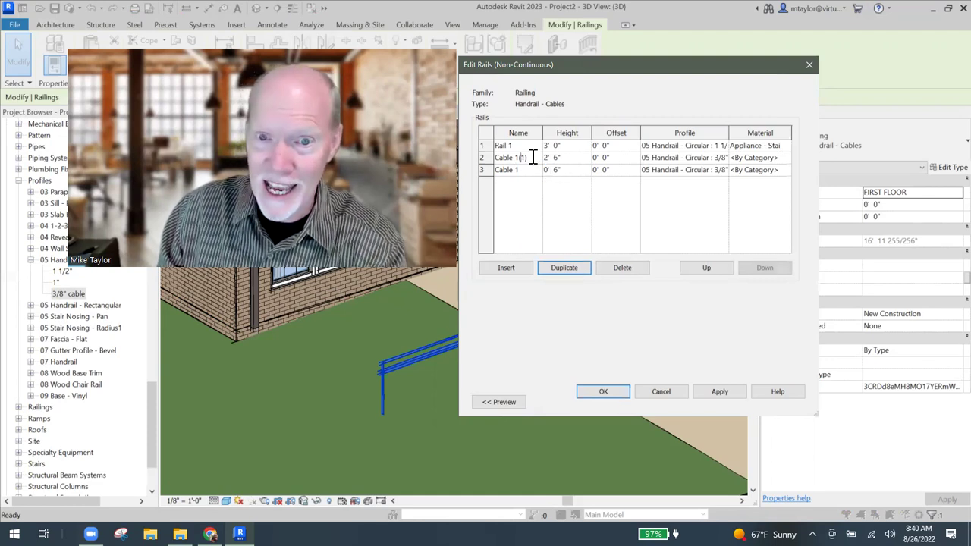
{"action": "left_click", "coordinate": [532, 157]}
{"action": "left_click_drag", "start_coordinate": [533, 157], "coordinate": [520, 157]}
{"action": "type", "text": "2"}
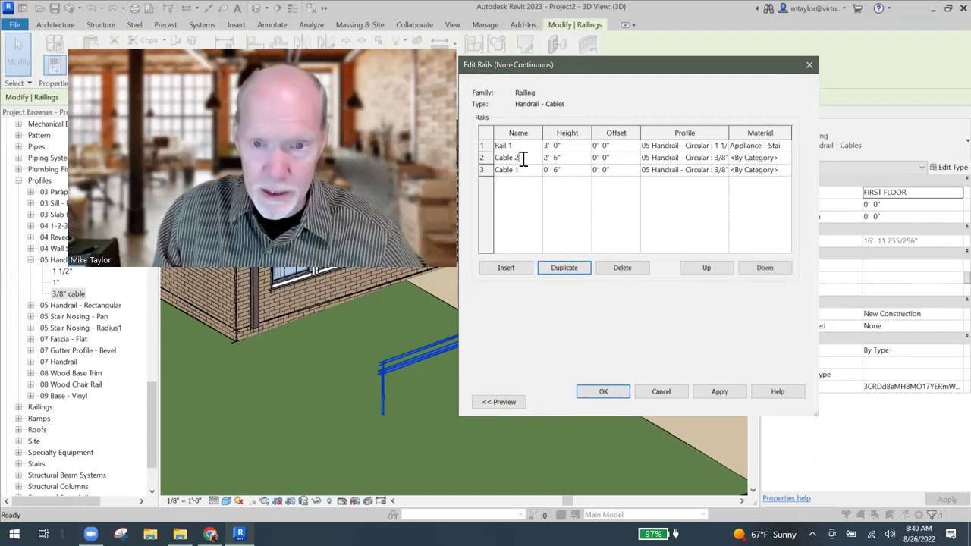
{"action": "key", "text": "Tab"}
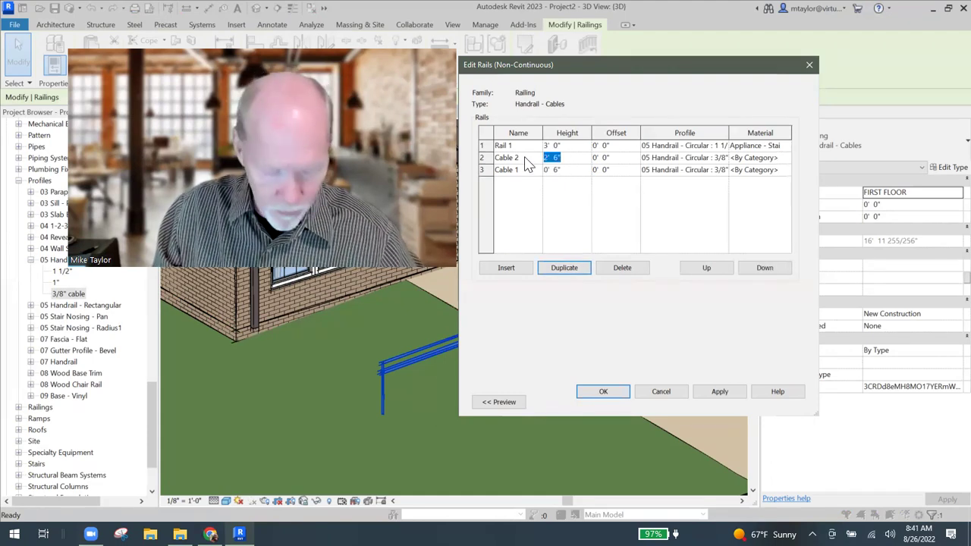
{"action": "type", "text": "1"}
{"action": "left_click", "coordinate": [572, 169]}
Add duplicate rails Cable 3 at 1' 6" and Cable 4 at 2' 0".
{"action": "left_click", "coordinate": [485, 157]}
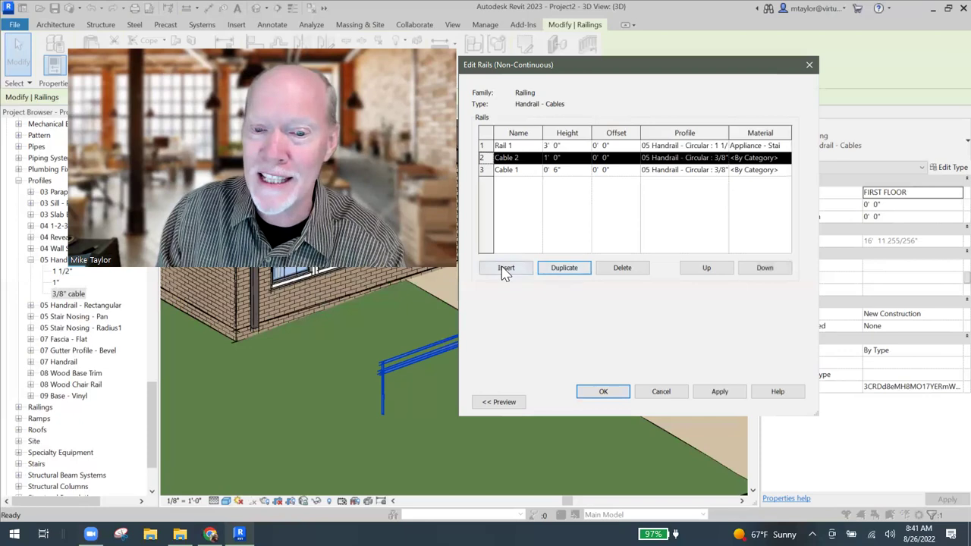
{"action": "left_click", "coordinate": [564, 271]}
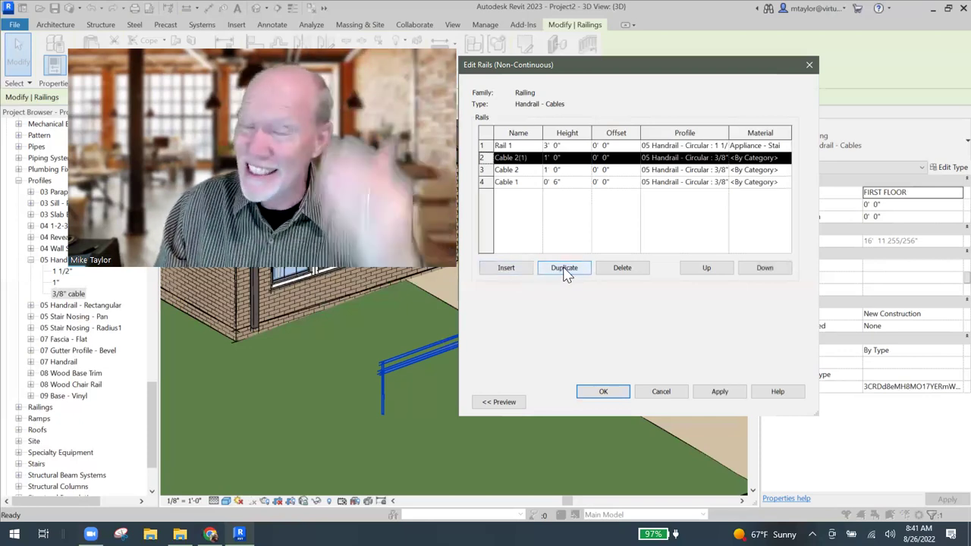
{"action": "left_click", "coordinate": [518, 157]}
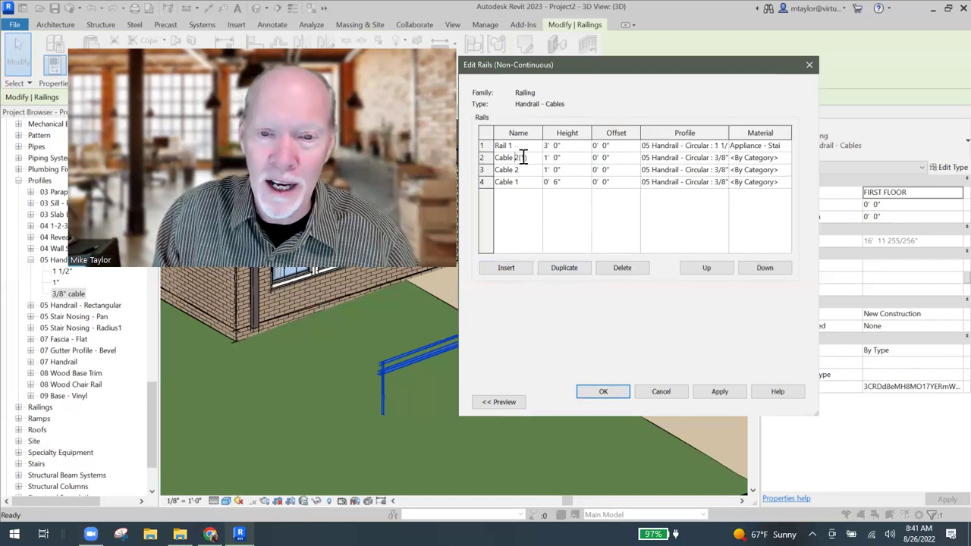
{"action": "type", "text": "3"}
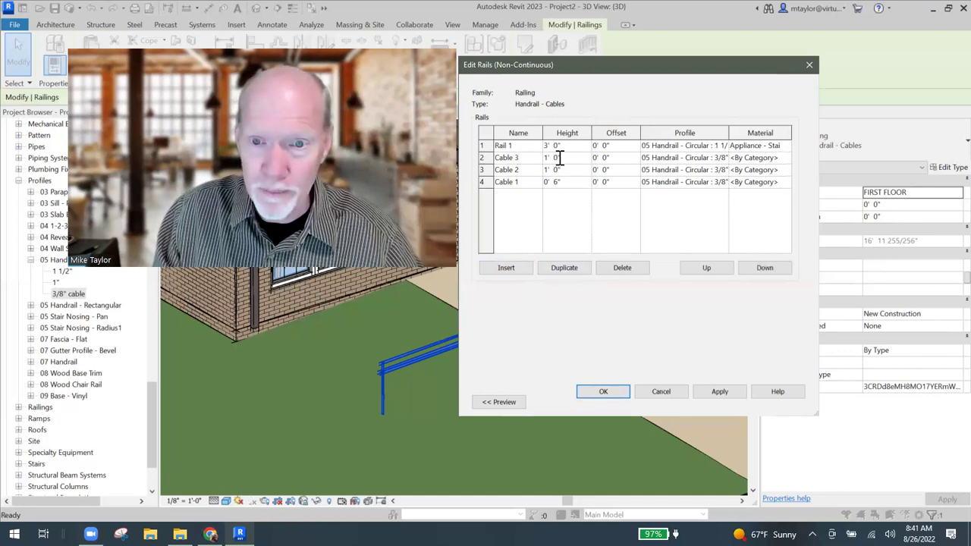
{"action": "type", "text": "6"}
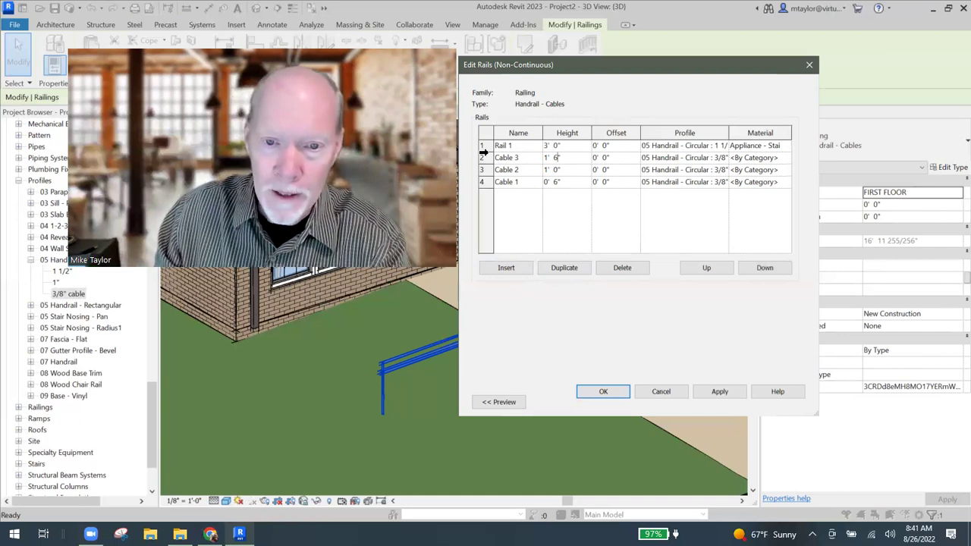
{"action": "key", "text": "Return"}
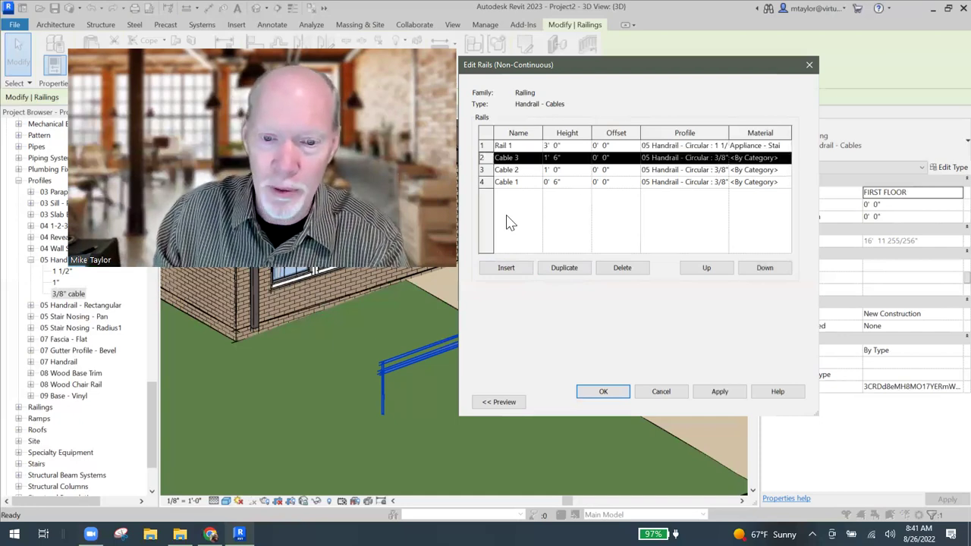
{"action": "left_click", "coordinate": [567, 269]}
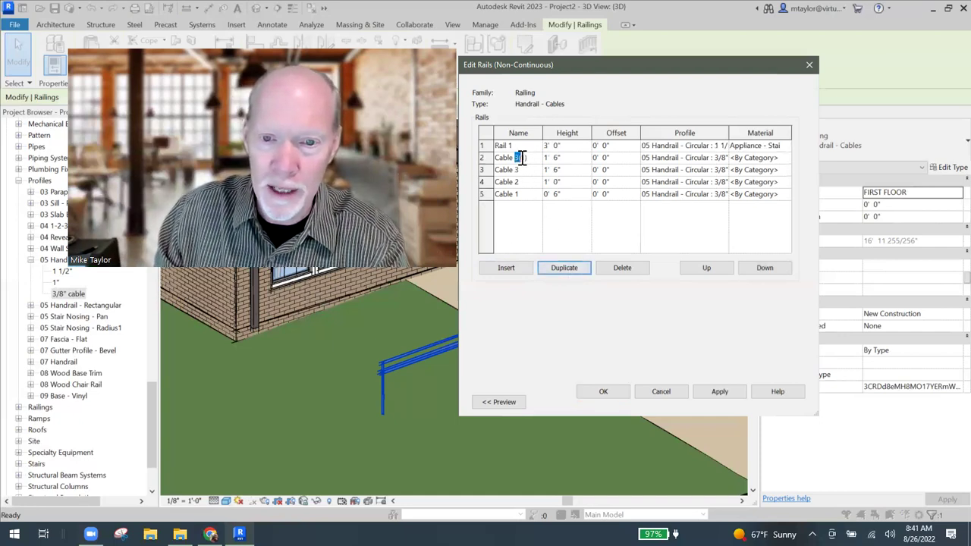
{"action": "left_click", "coordinate": [562, 158]}
{"action": "left_click_drag", "start_coordinate": [565, 157], "coordinate": [538, 163]}
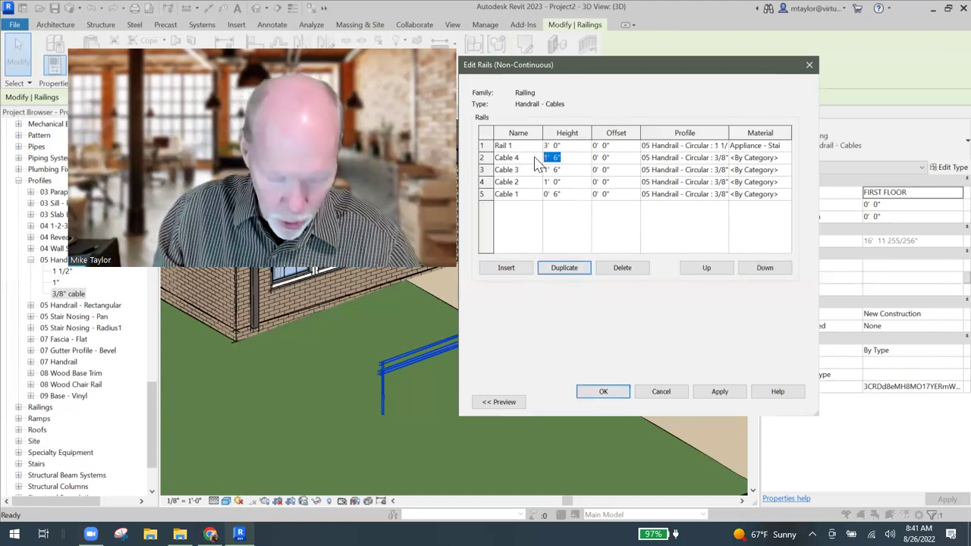
{"action": "type", "text": "2' 0\""}
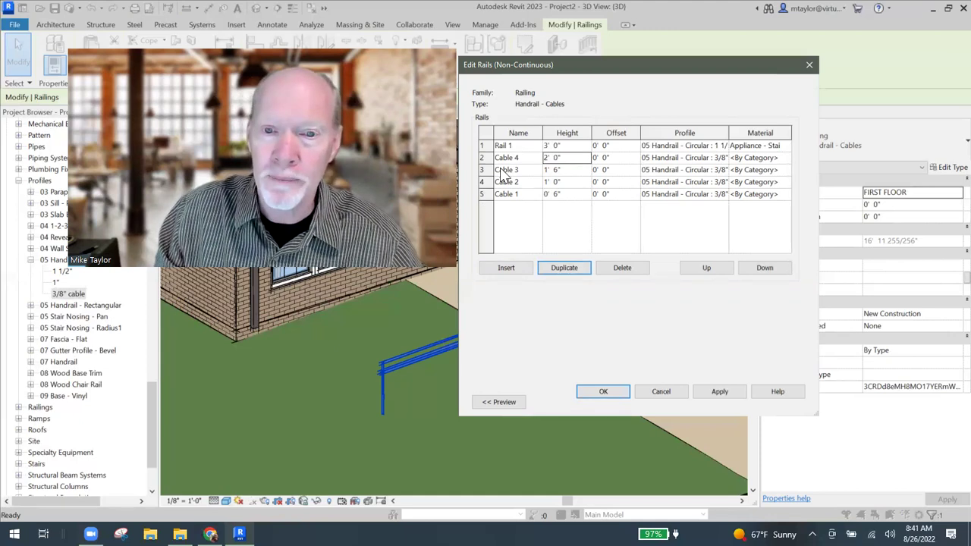
Duplicate Cable 4 into Cable 5 and begin setting its height to 2' 6".
{"action": "left_click", "coordinate": [485, 157]}
{"action": "left_click", "coordinate": [564, 267]}
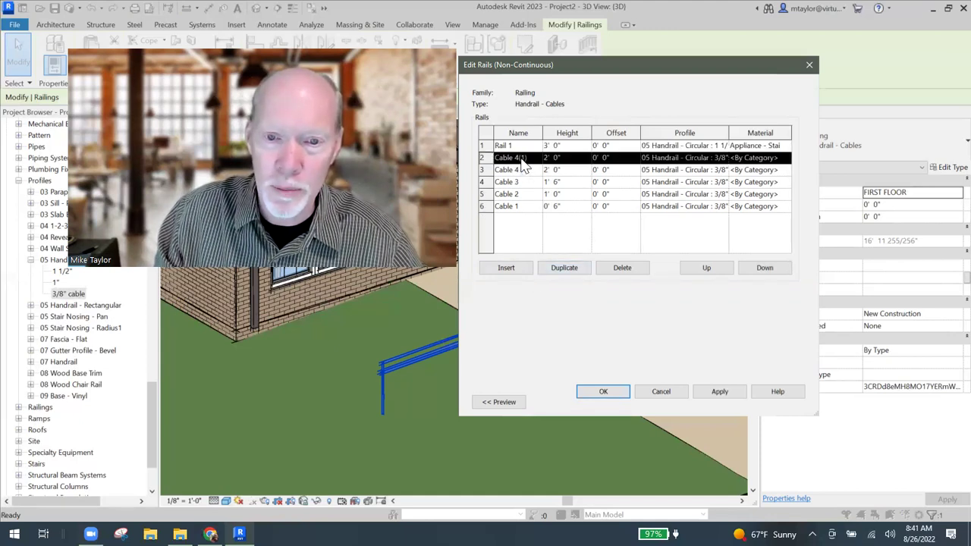
{"action": "left_click", "coordinate": [516, 157]}
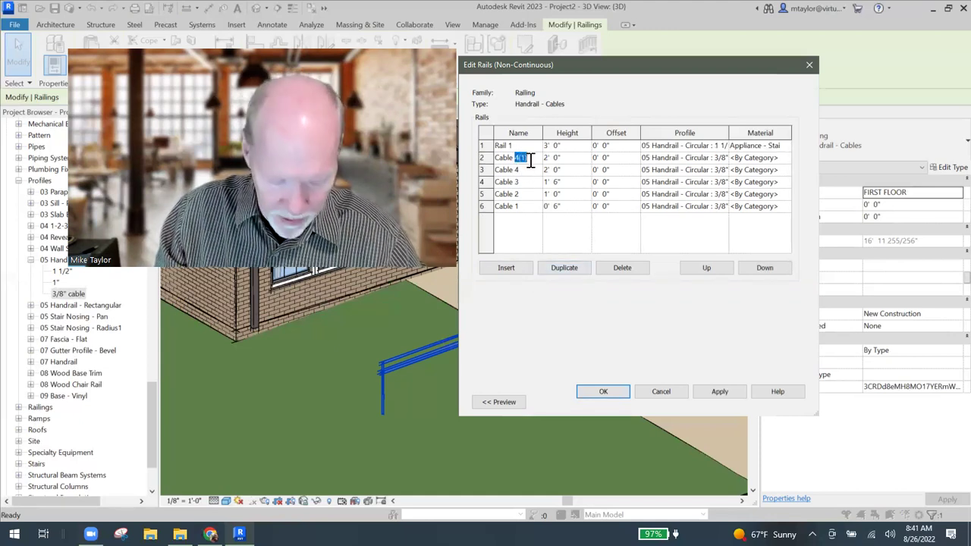
{"action": "left_click_drag", "start_coordinate": [560, 157], "coordinate": [557, 157]}
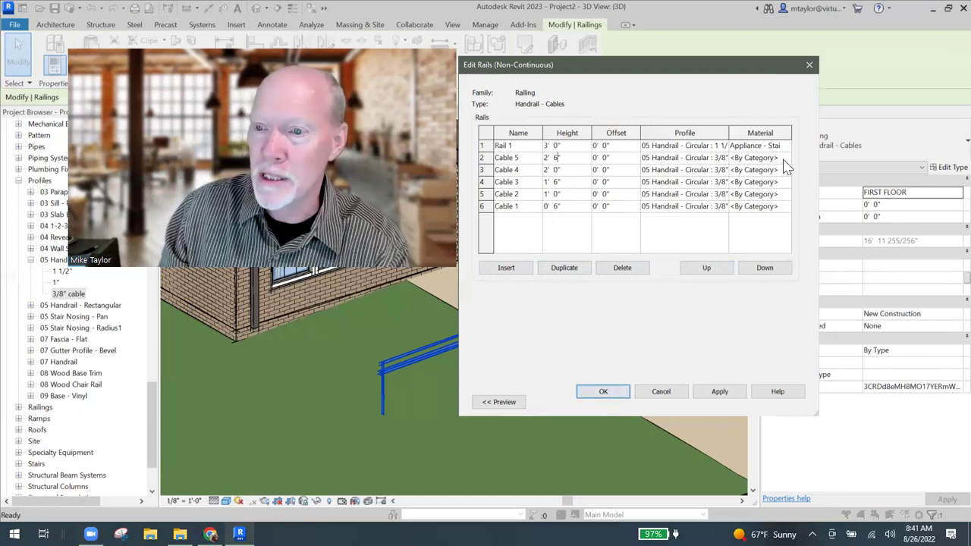
Commit Cable 5 at 2' 6" and give Cables 5 and 4 Appliance - Stainless Steel material.
{"action": "left_click", "coordinate": [785, 160]}
{"action": "left_click", "coordinate": [786, 158]}
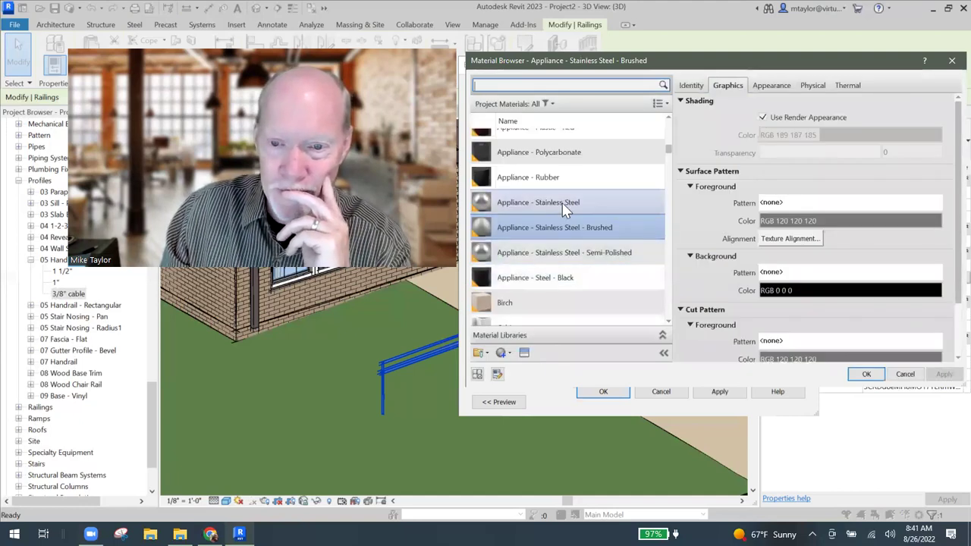
{"action": "left_click", "coordinate": [570, 206]}
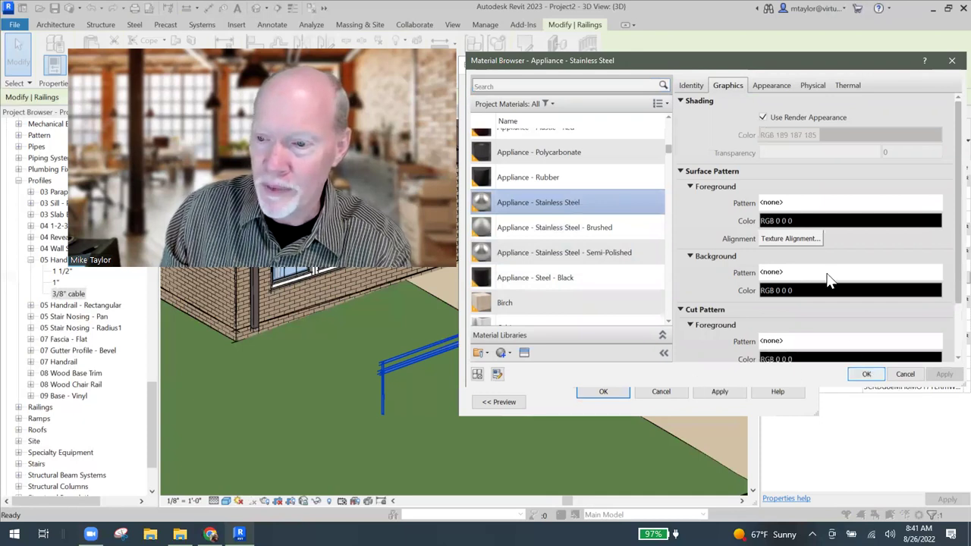
{"action": "left_click", "coordinate": [866, 374]}
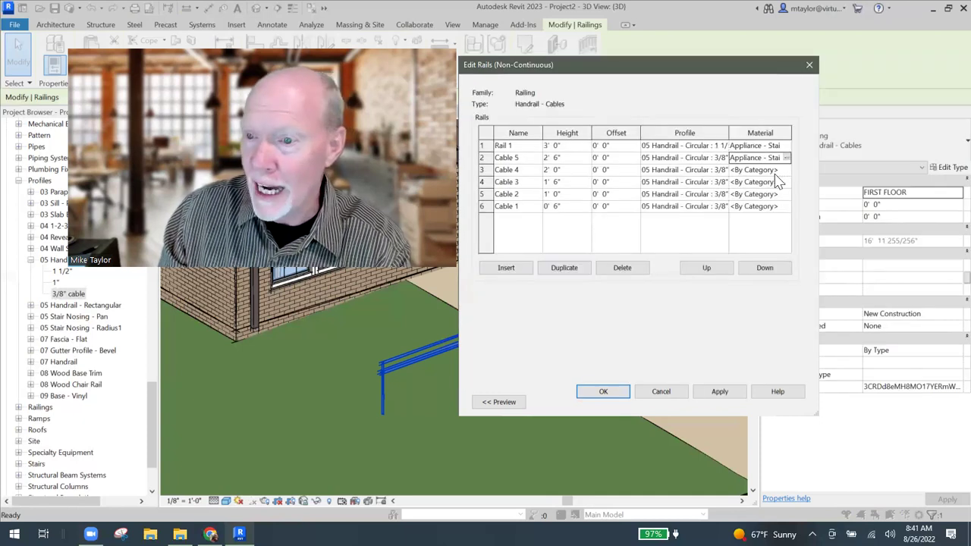
{"action": "left_click", "coordinate": [788, 170]}
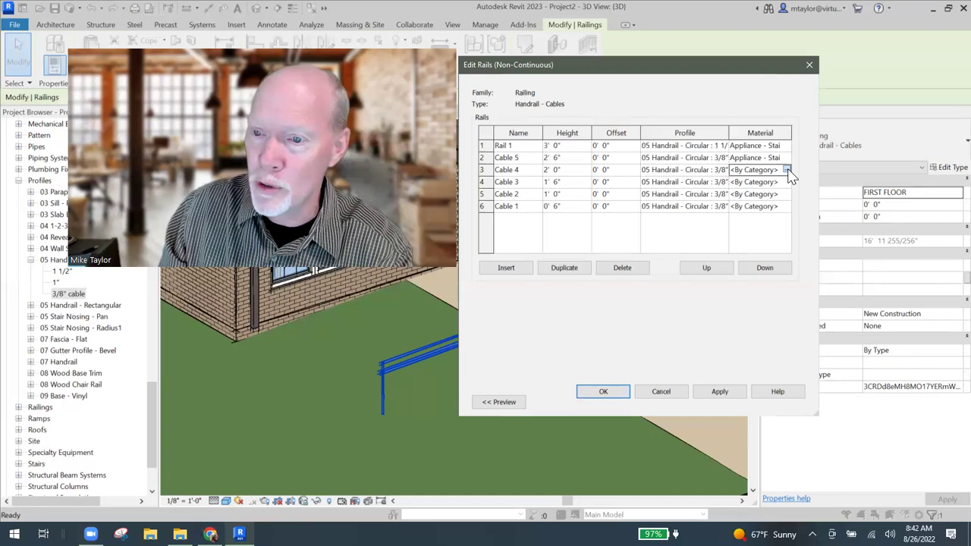
{"action": "left_click", "coordinate": [787, 170]}
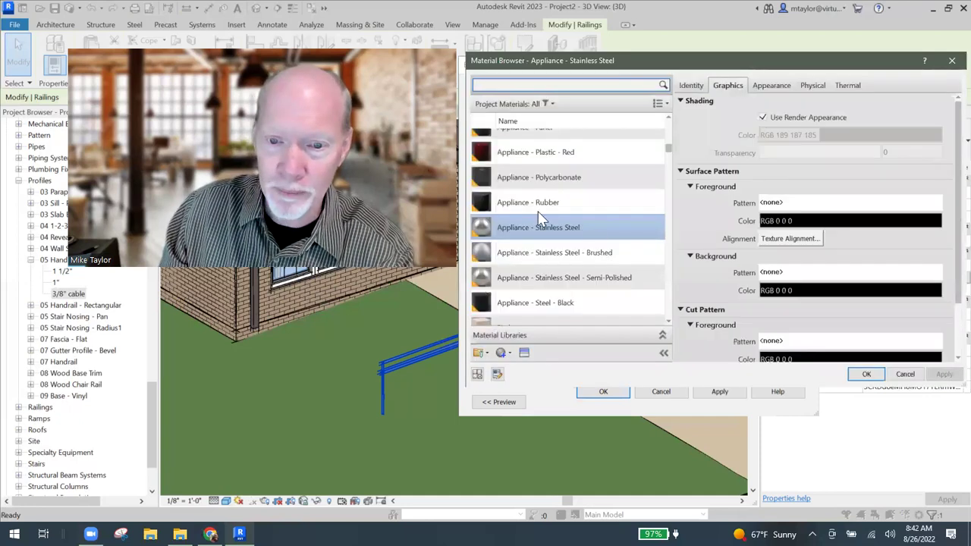
{"action": "left_click", "coordinate": [866, 373]}
Apply Appliance - Stainless Steel material to Cables 3, 2 and 1 as well.
{"action": "left_click", "coordinate": [787, 183]}
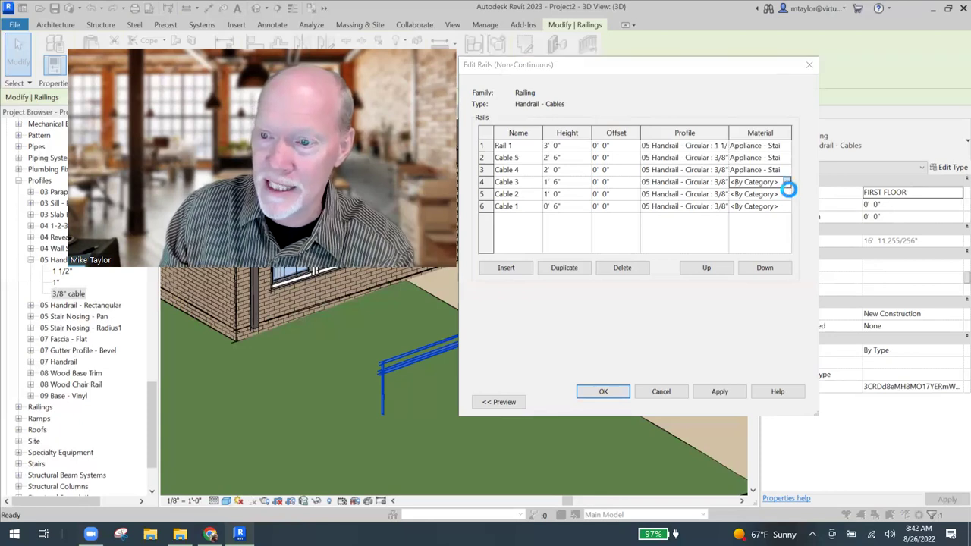
{"action": "left_click", "coordinate": [787, 182]}
{"action": "left_click", "coordinate": [866, 373]}
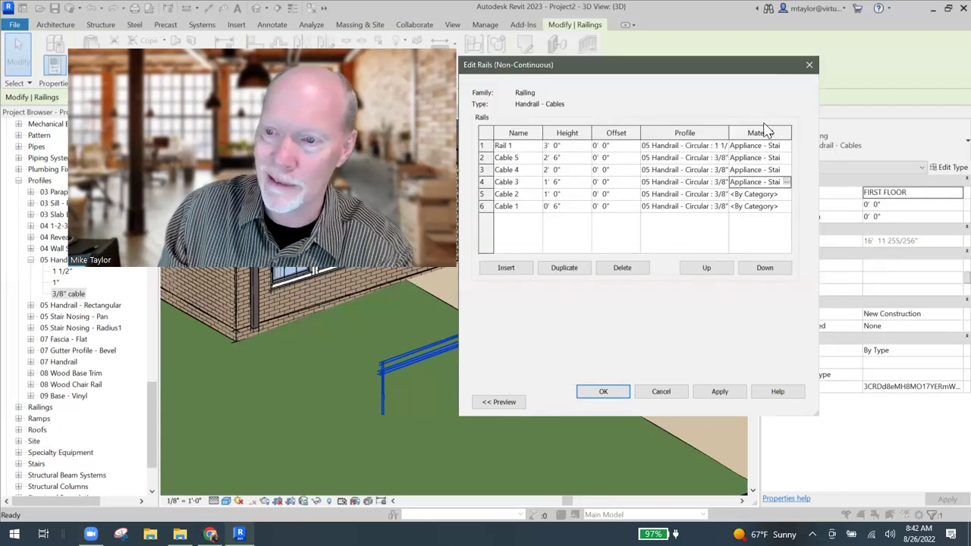
{"action": "left_click", "coordinate": [786, 195]}
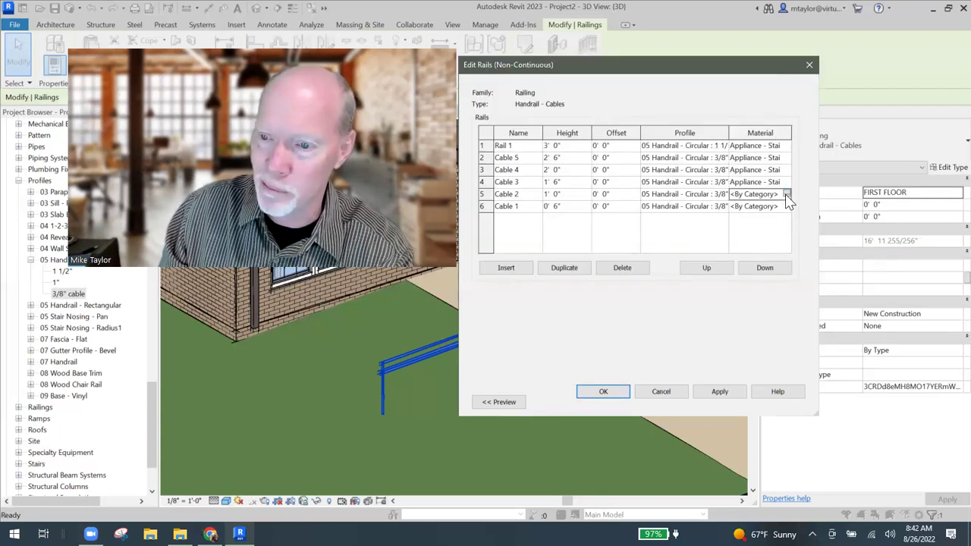
{"action": "left_click", "coordinate": [786, 194]}
{"action": "left_click", "coordinate": [864, 374]}
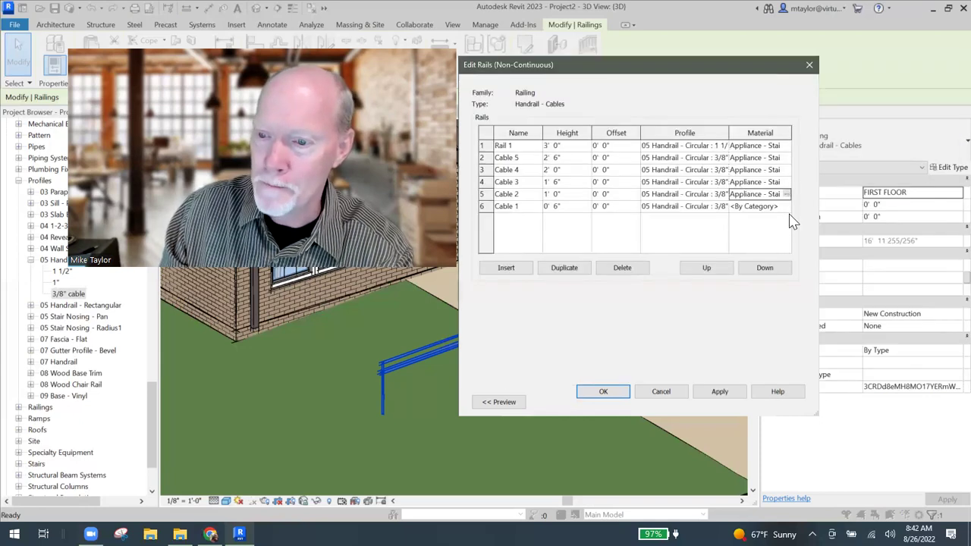
{"action": "left_click", "coordinate": [789, 207]}
{"action": "left_click", "coordinate": [786, 207]}
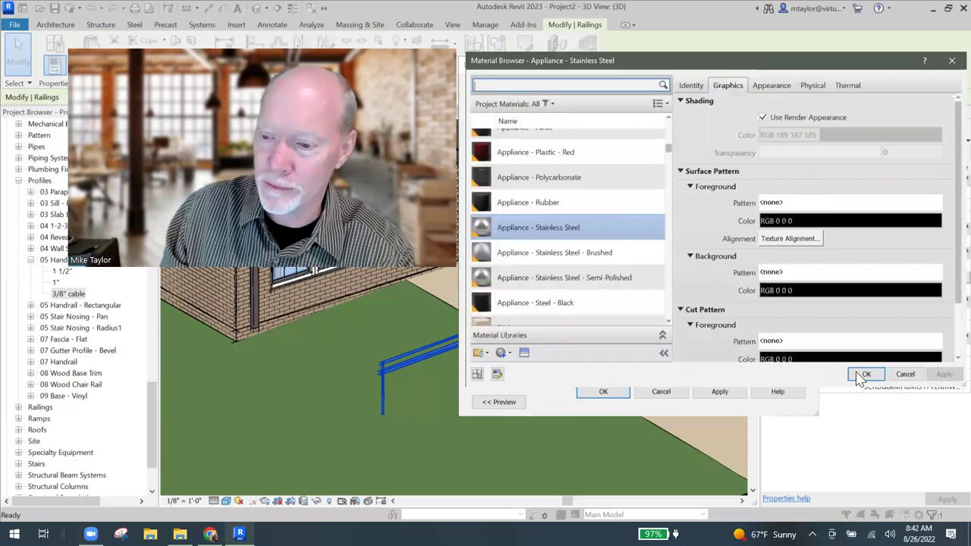
{"action": "left_click", "coordinate": [865, 374]}
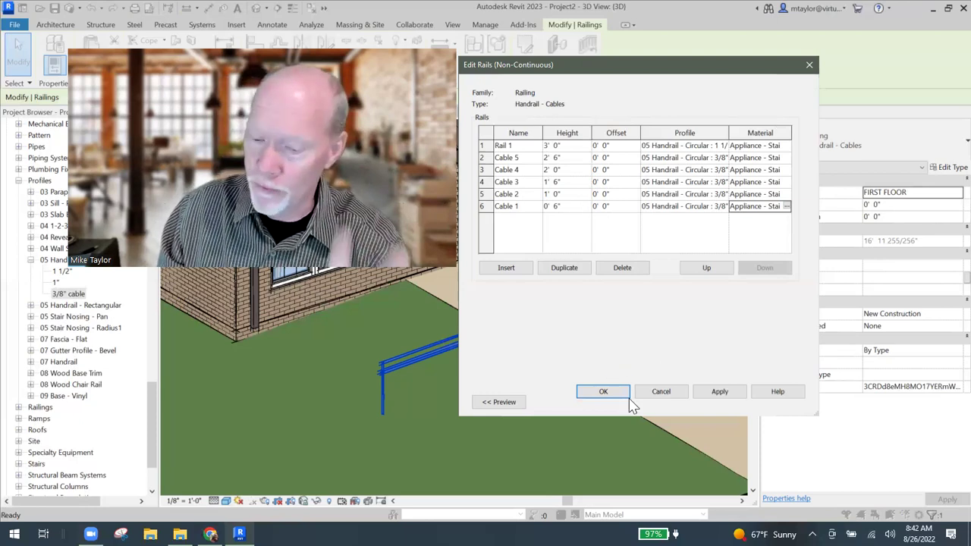
Accept the rail structure and type changes, then put the railing path into sketch editing.
{"action": "left_click", "coordinate": [604, 400]}
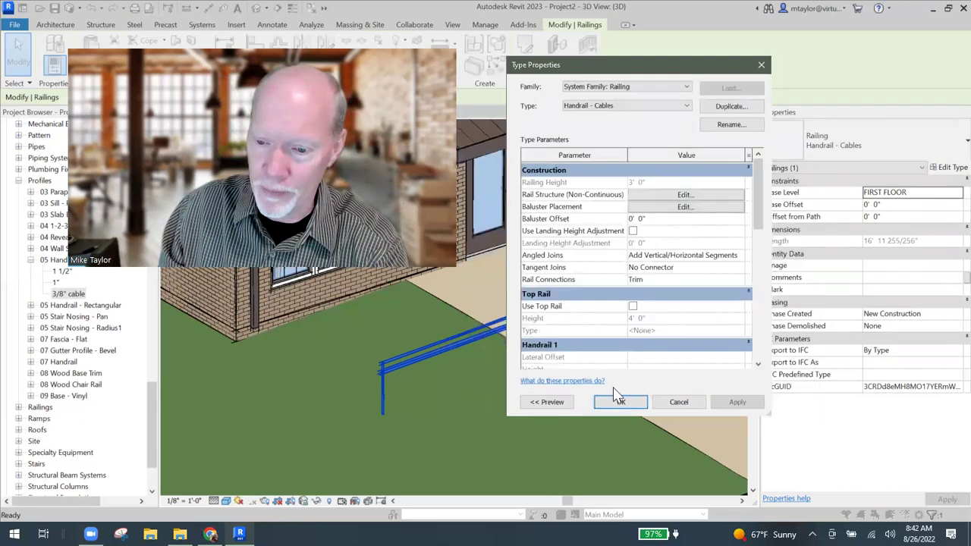
{"action": "left_click", "coordinate": [627, 406]}
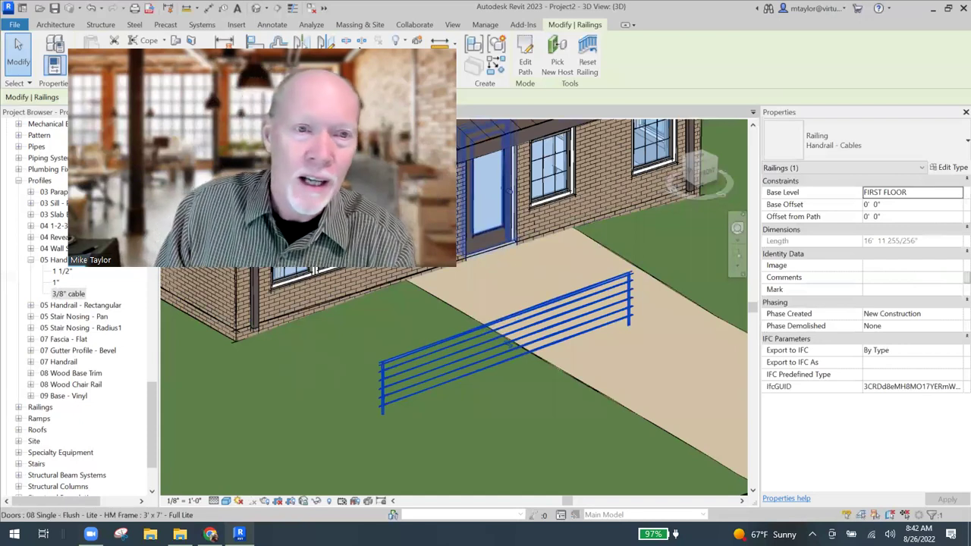
{"action": "left_click", "coordinate": [523, 76]}
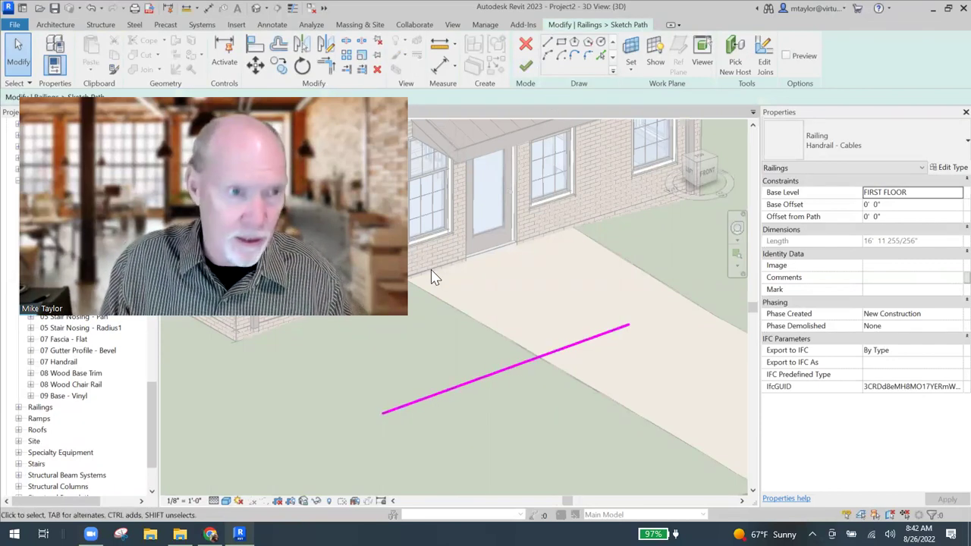
Shorten the path to 9'-0", add an unconnected second line, and keep sketching after Revit's error.
{"action": "left_click", "coordinate": [516, 370]}
{"action": "key", "text": "Escape"}
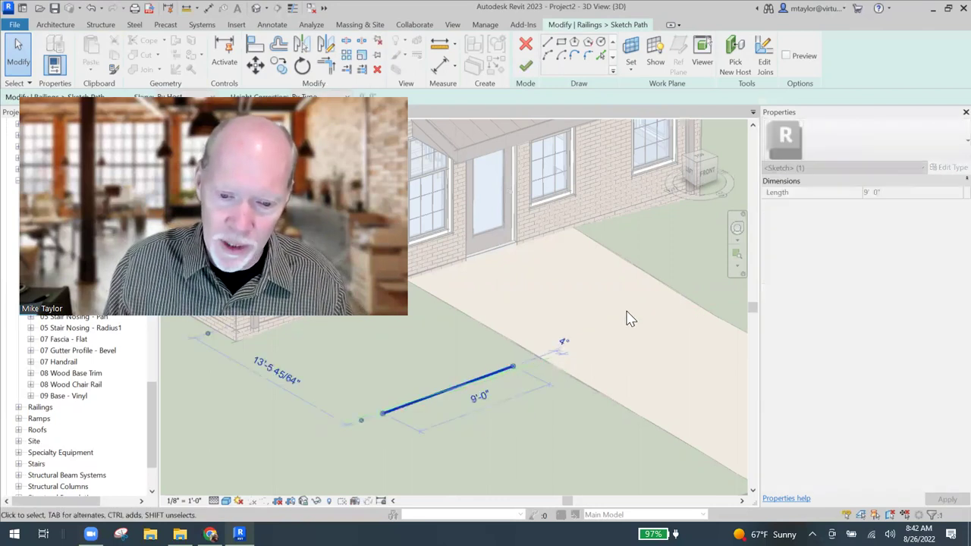
{"action": "left_click", "coordinate": [548, 42]}
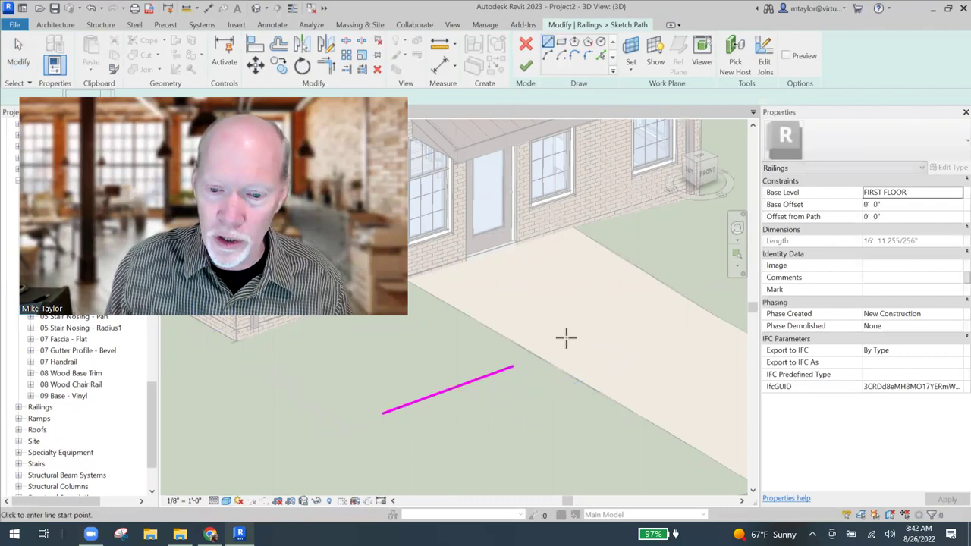
{"action": "left_click", "coordinate": [563, 347]}
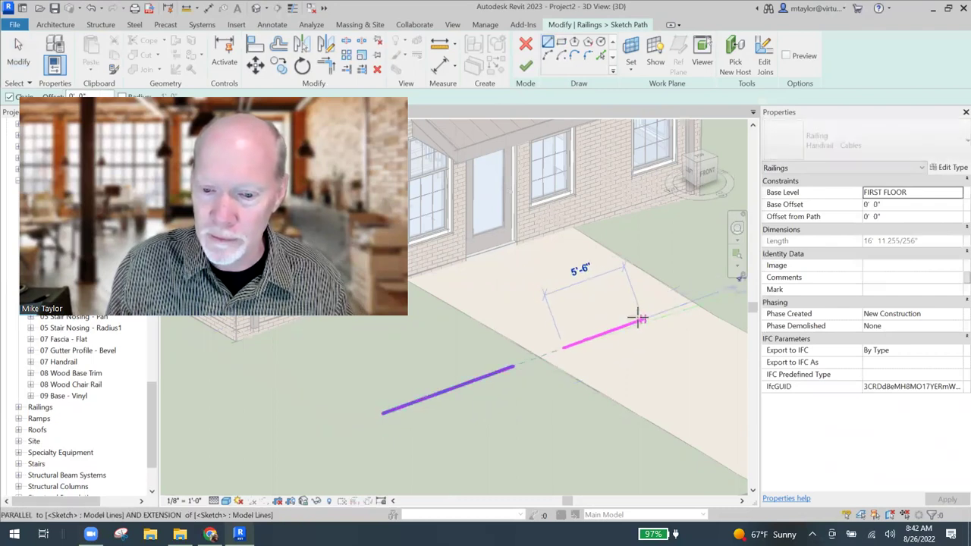
{"action": "left_click", "coordinate": [643, 320]}
{"action": "key", "text": "Escape"}
{"action": "key", "text": "Escape"}
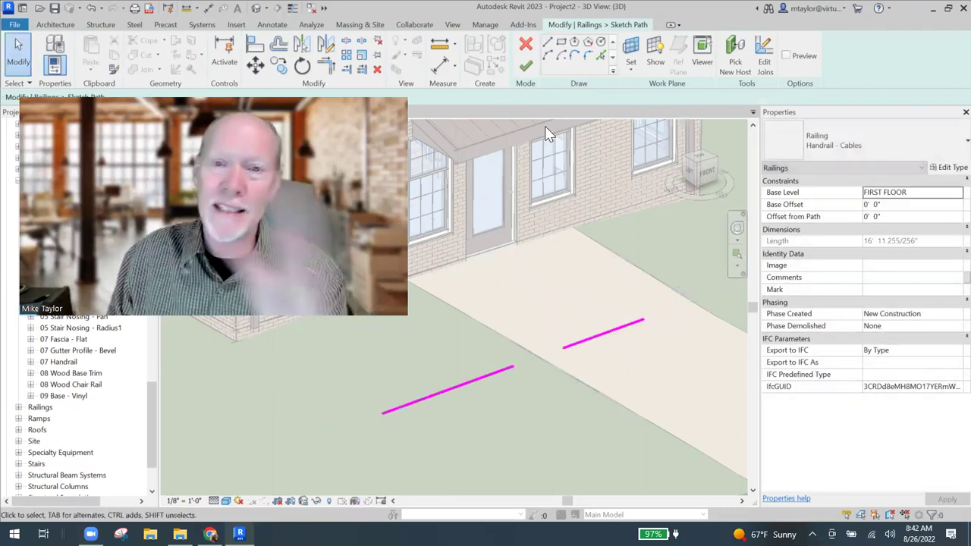
{"action": "left_click", "coordinate": [527, 65]}
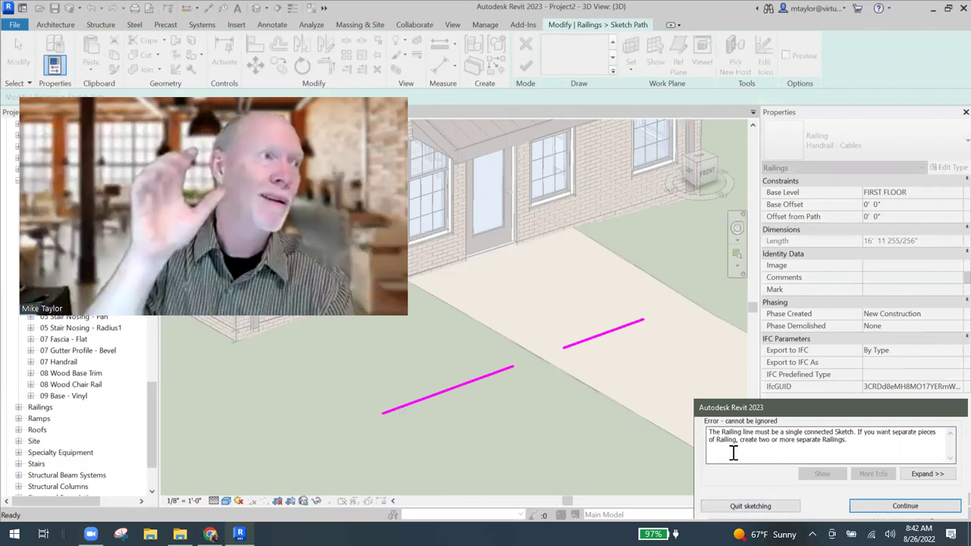
{"action": "left_click", "coordinate": [894, 506]}
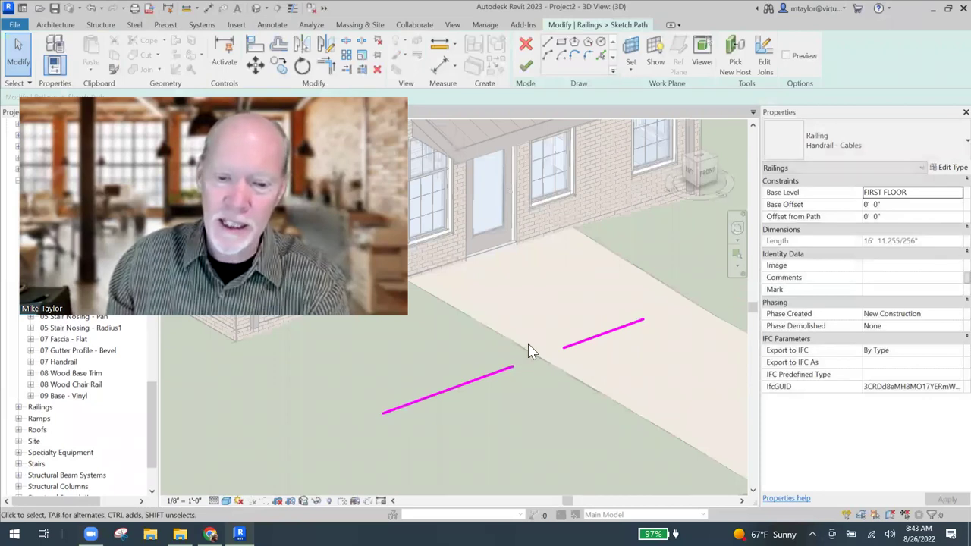
Join the right-hand path line to the first line's end and swing its far end into a zigzag leg.
{"action": "left_click", "coordinate": [565, 348]}
{"action": "mouse_move", "coordinate": [565, 349]}
{"action": "left_mouse_down"}
{"action": "mouse_move", "coordinate": [520, 354]}
{"action": "mouse_move", "coordinate": [514, 365]}
{"action": "left_mouse_up"}
{"action": "left_click", "coordinate": [643, 320]}
{"action": "mouse_move", "coordinate": [599, 368]}
{"action": "left_mouse_down"}
{"action": "mouse_move", "coordinate": [553, 399]}
{"action": "mouse_move", "coordinate": [561, 393]}
{"action": "left_mouse_up"}
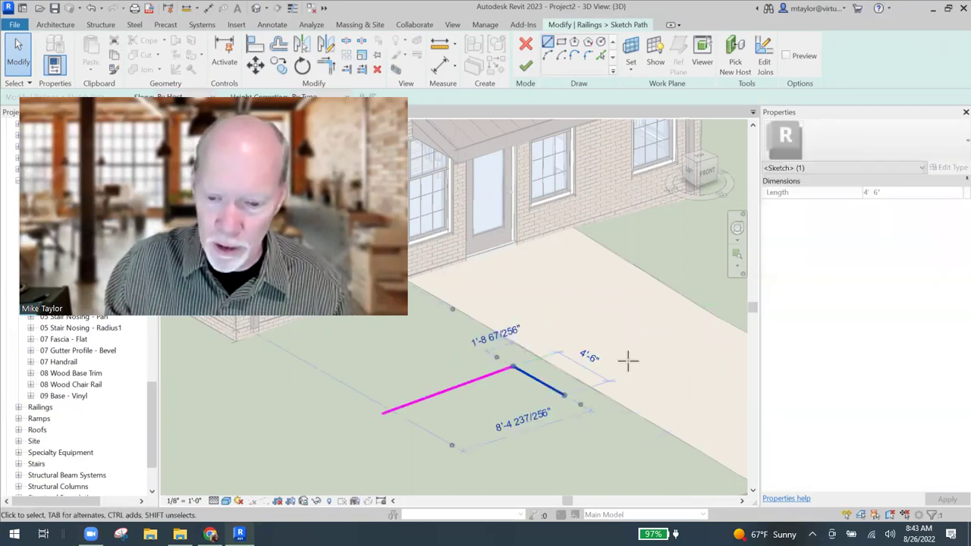
Draw a final 9'-0" path line with LI and finish the railing path sketch.
{"action": "key", "text": "l"}
{"action": "key", "text": "i"}
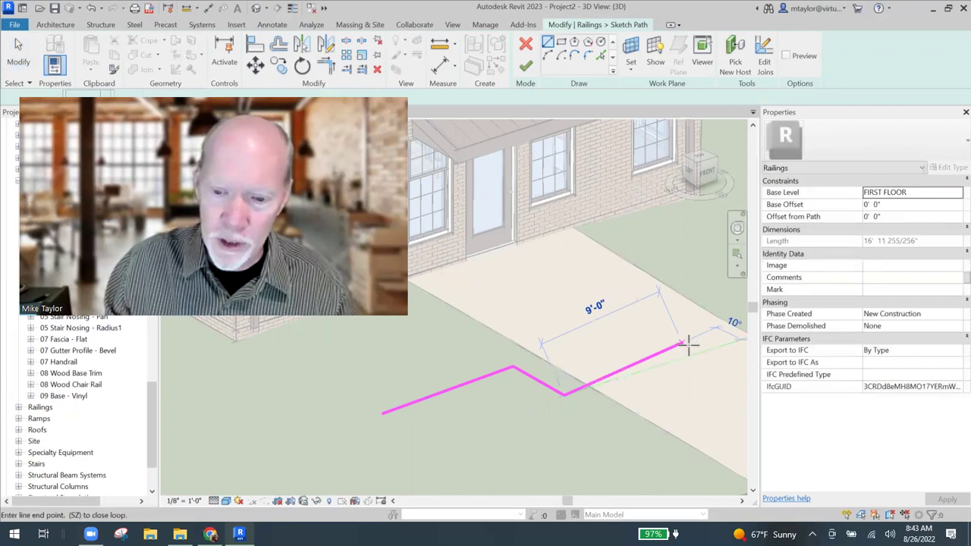
{"action": "left_click", "coordinate": [692, 348]}
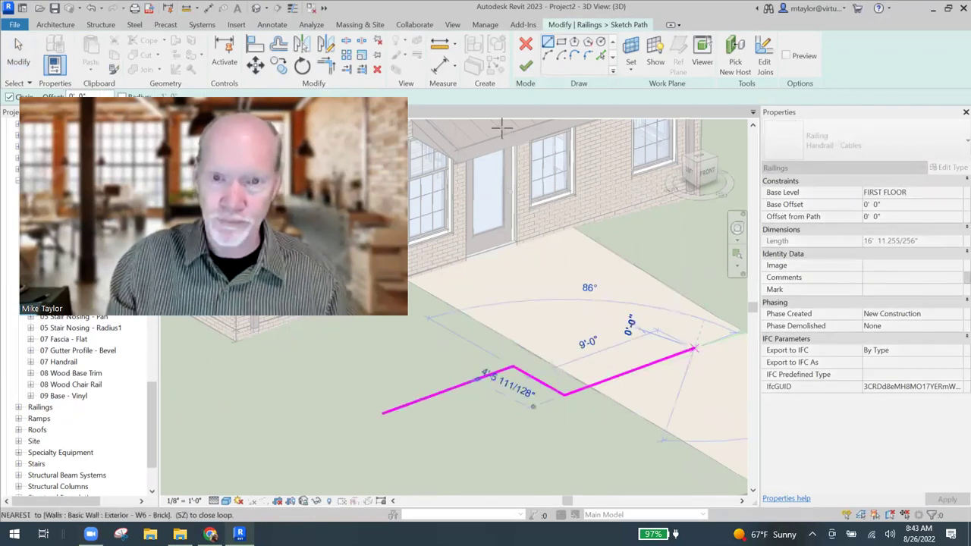
{"action": "left_click", "coordinate": [525, 66]}
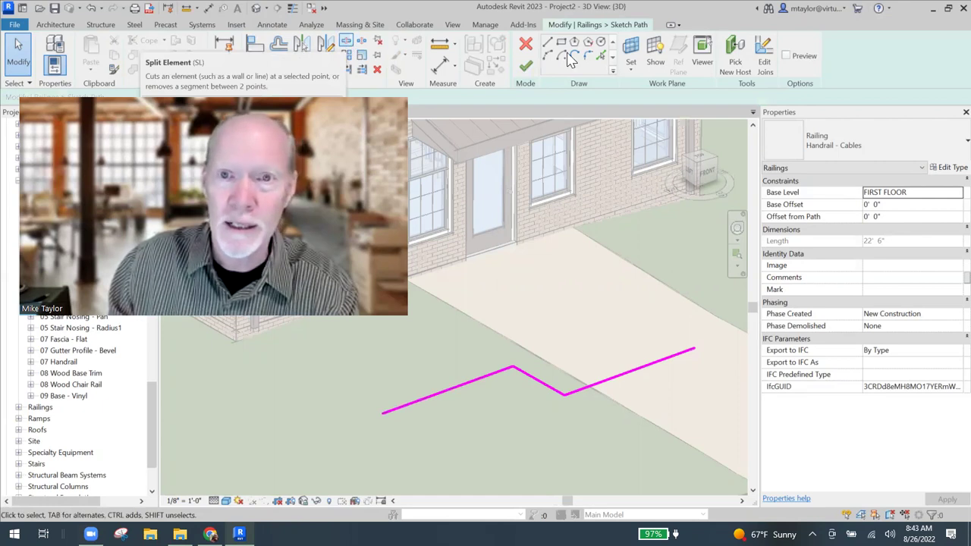
Split the first zigzag leg of the railing path at two points.
{"action": "left_click", "coordinate": [347, 43]}
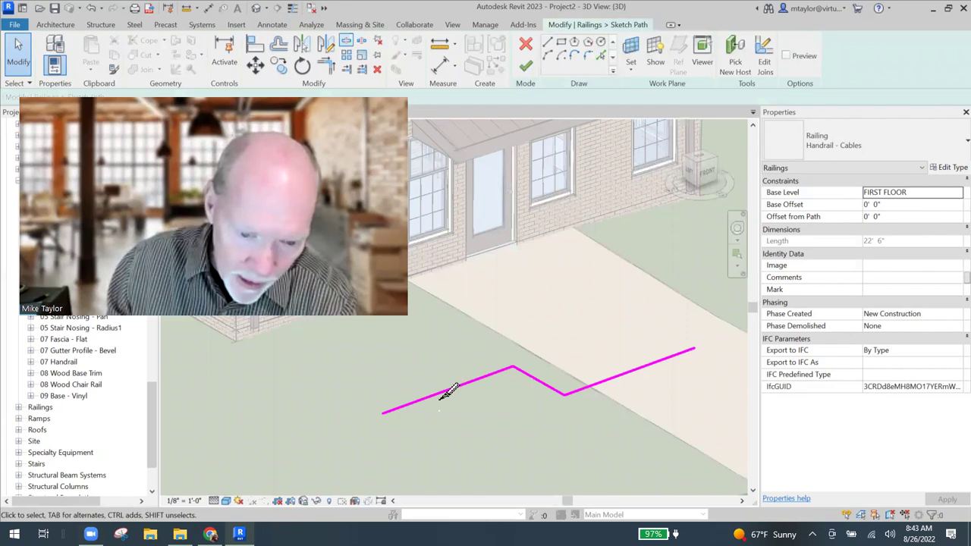
{"action": "left_click", "coordinate": [466, 385]}
{"action": "scroll", "coordinate": [477, 383], "scroll_direction": "up", "scroll_amount": 4}
{"action": "left_click", "coordinate": [477, 385]}
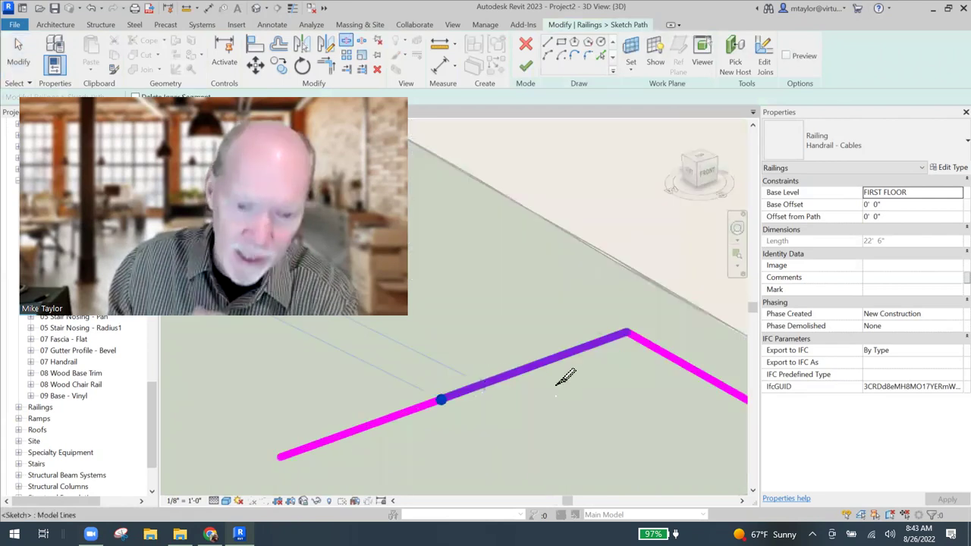
{"action": "scroll", "coordinate": [541, 381], "scroll_direction": "down", "scroll_amount": 4}
Split the middle and right-hand zigzag legs, then check the right end segment.
{"action": "left_click", "coordinate": [542, 380]}
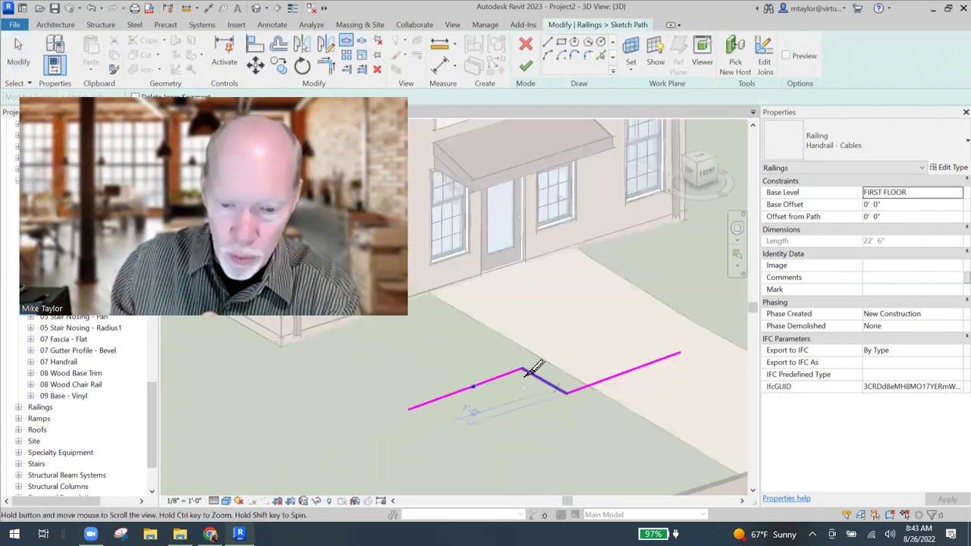
{"action": "scroll", "coordinate": [649, 360], "scroll_direction": "up", "scroll_amount": 2}
{"action": "scroll", "coordinate": [605, 368], "scroll_direction": "up", "scroll_amount": 2}
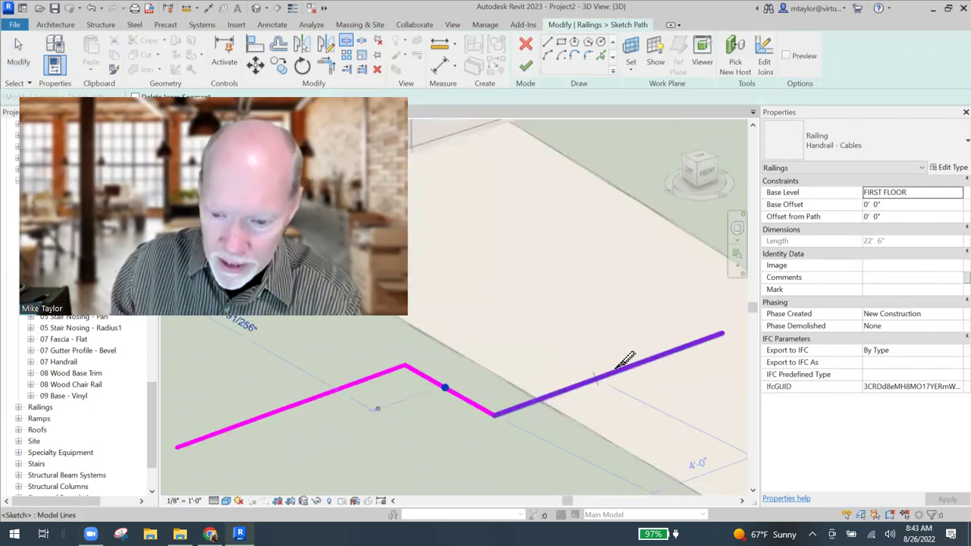
{"action": "left_click", "coordinate": [619, 370]}
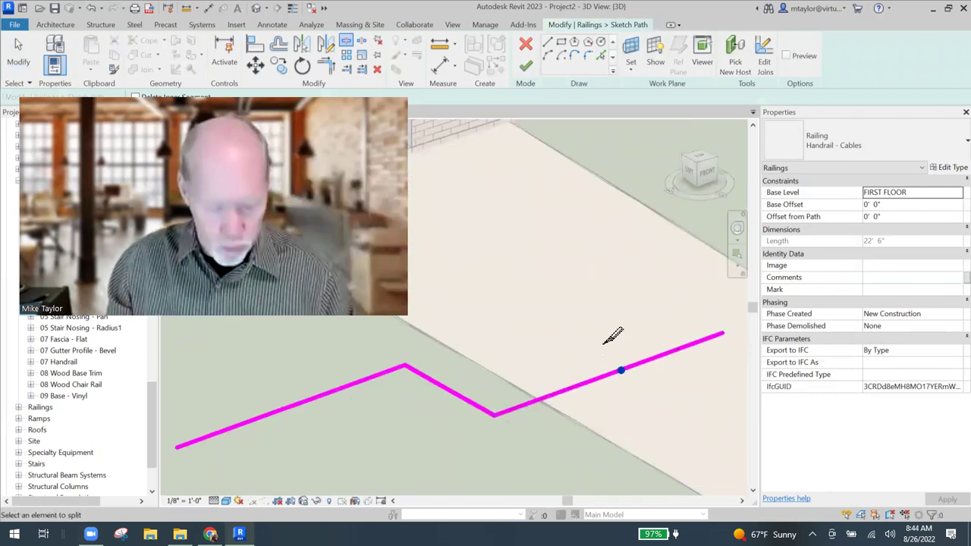
{"action": "scroll", "coordinate": [612, 341], "scroll_direction": "down", "scroll_amount": 2}
{"action": "key", "text": "Escape"}
{"action": "scroll", "coordinate": [643, 364], "scroll_direction": "up", "scroll_amount": 1}
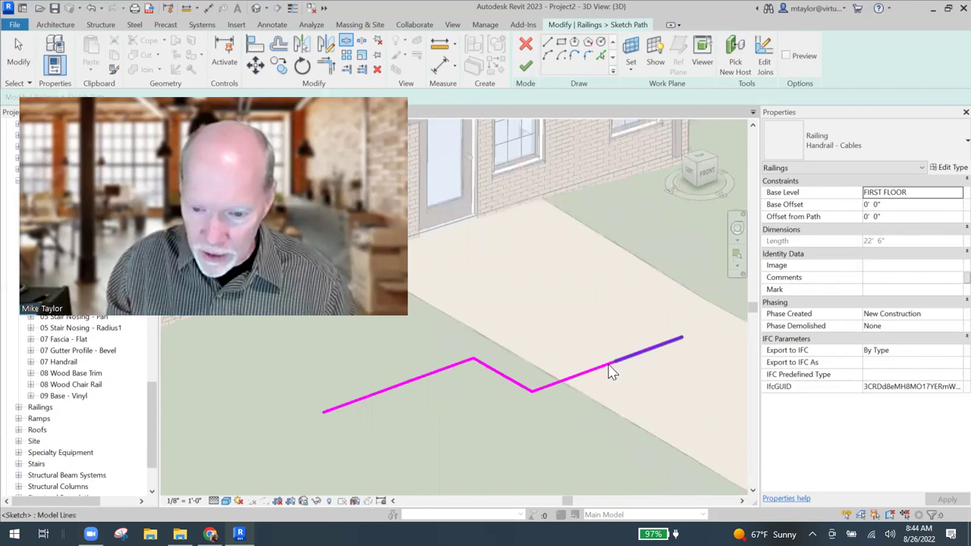
{"action": "left_click", "coordinate": [613, 369]}
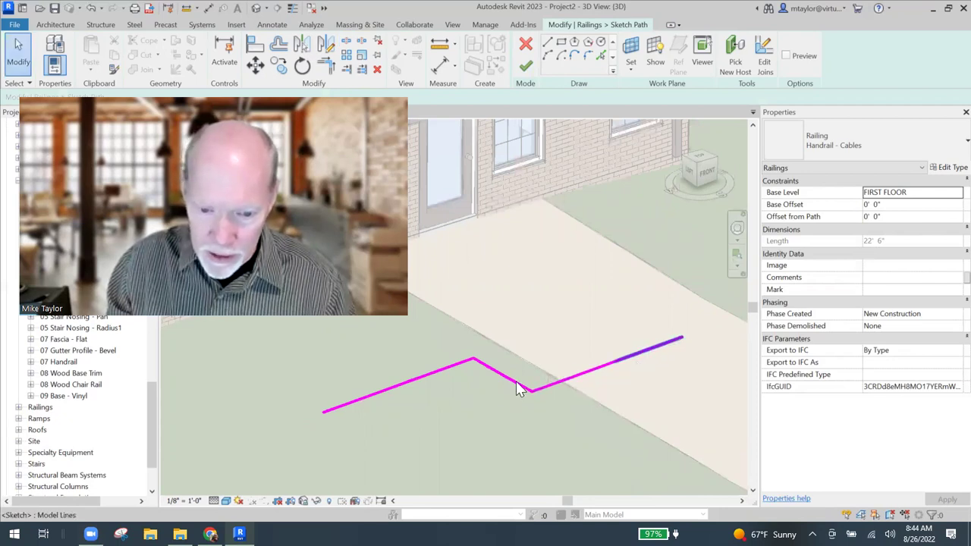
{"action": "key", "text": "Escape"}
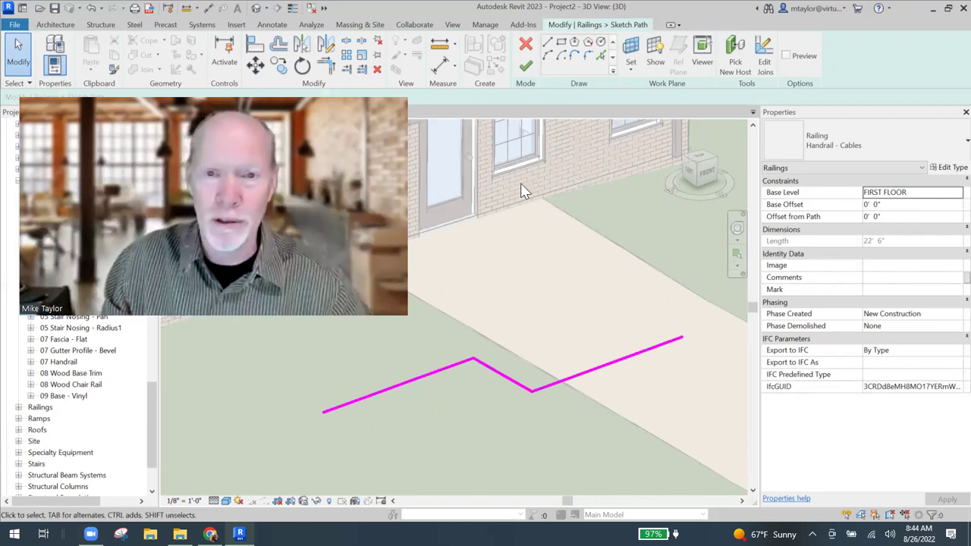
Finish the path sketch so the cable railing rebuilds with posts at the split points, then deselect it.
{"action": "left_click", "coordinate": [525, 66]}
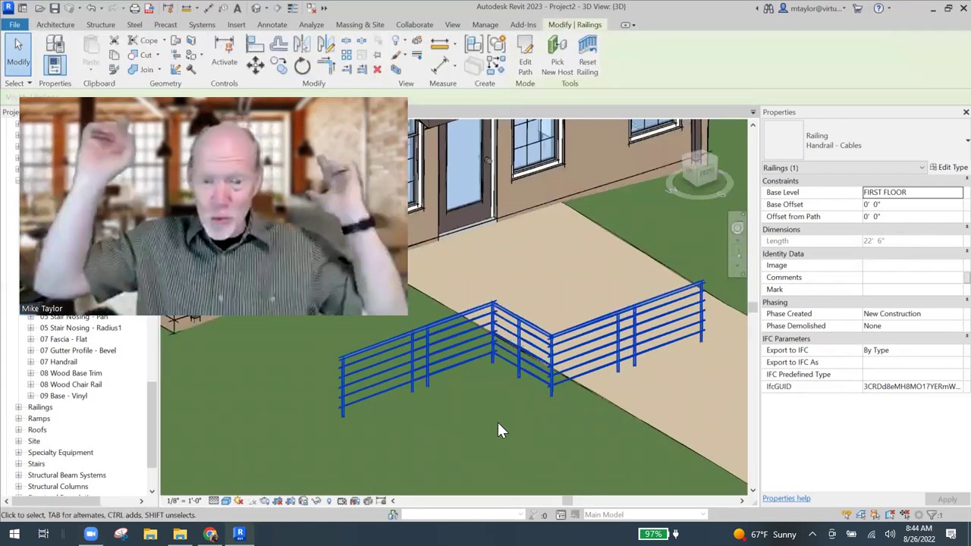
{"action": "key", "text": "Escape"}
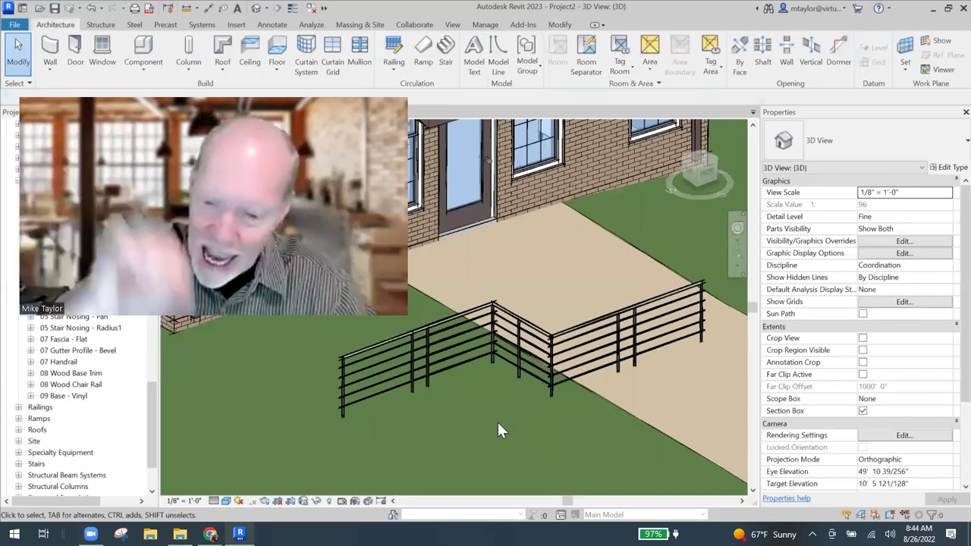